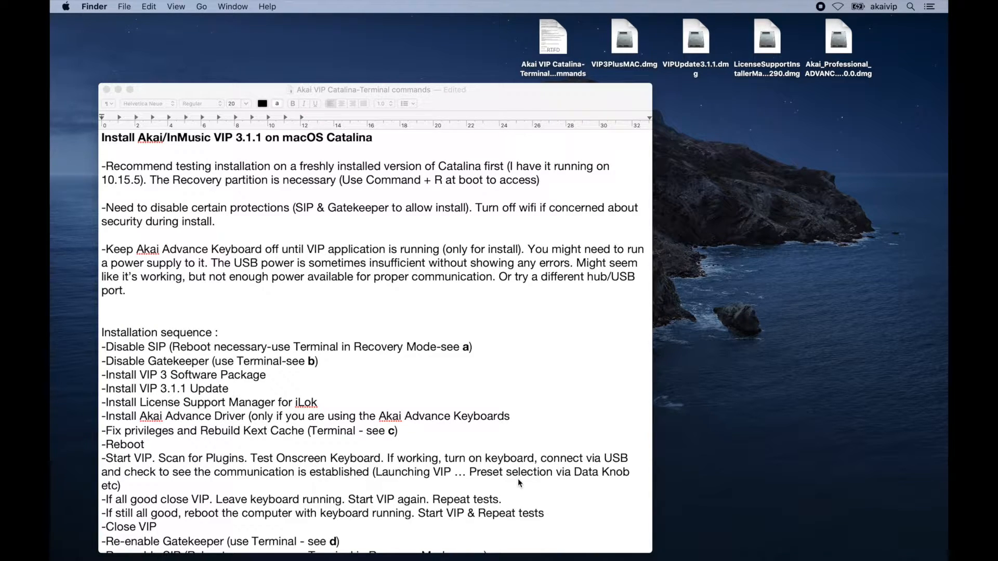
Read through the installation sequence and terminal commands in the instructions document.
scroll(518, 479, down, 3)
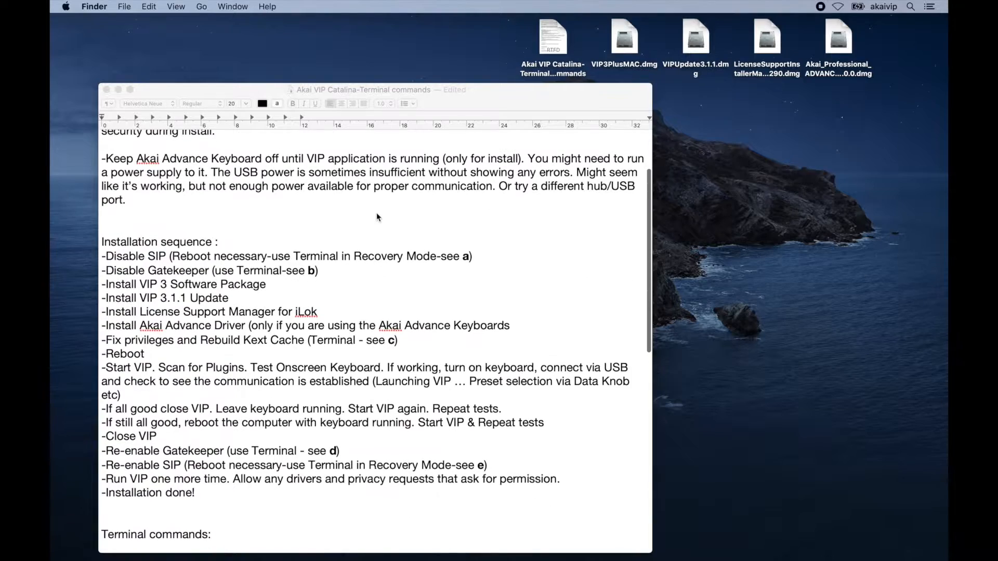
scroll(341, 203, down, 2)
scroll(341, 203, up, 4)
scroll(341, 203, up, 3)
scroll(341, 204, down, 4)
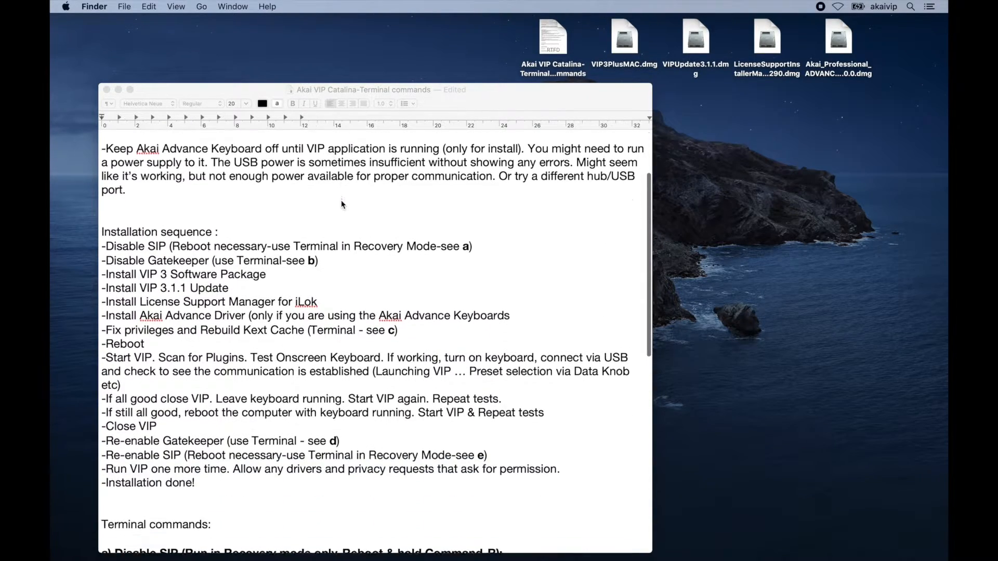
scroll(341, 203, up, 1)
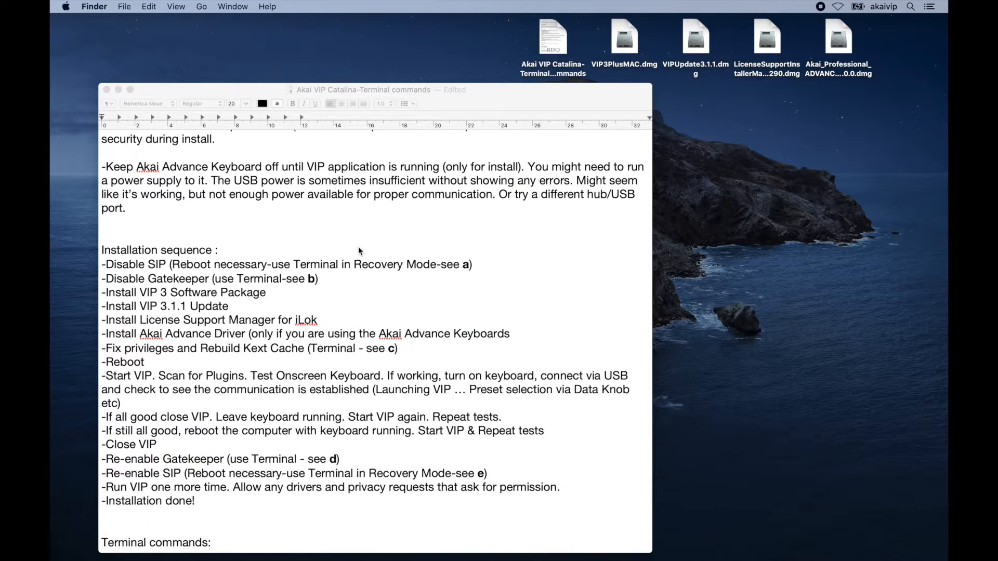
scroll(308, 239, down, 3)
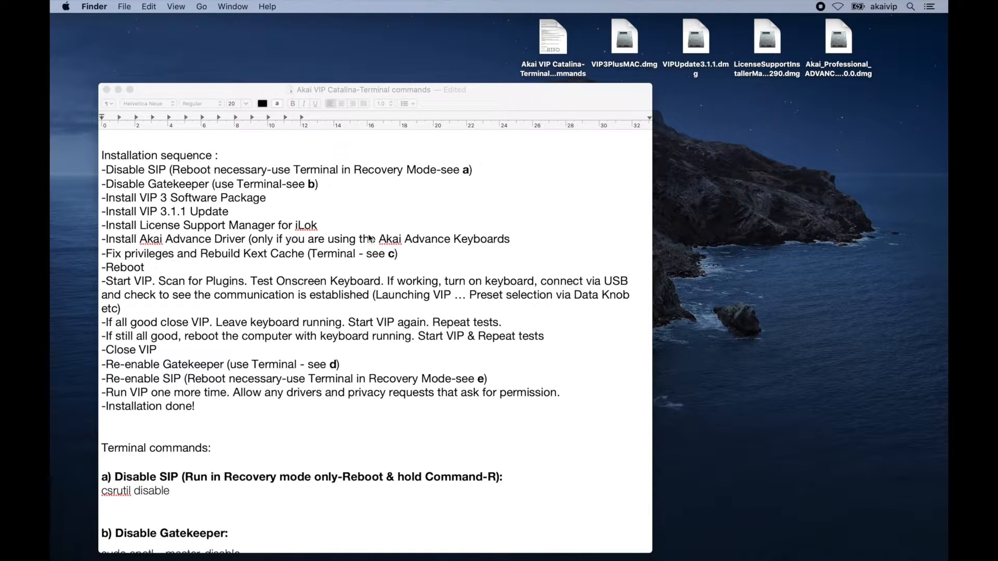
scroll(369, 238, down, 3)
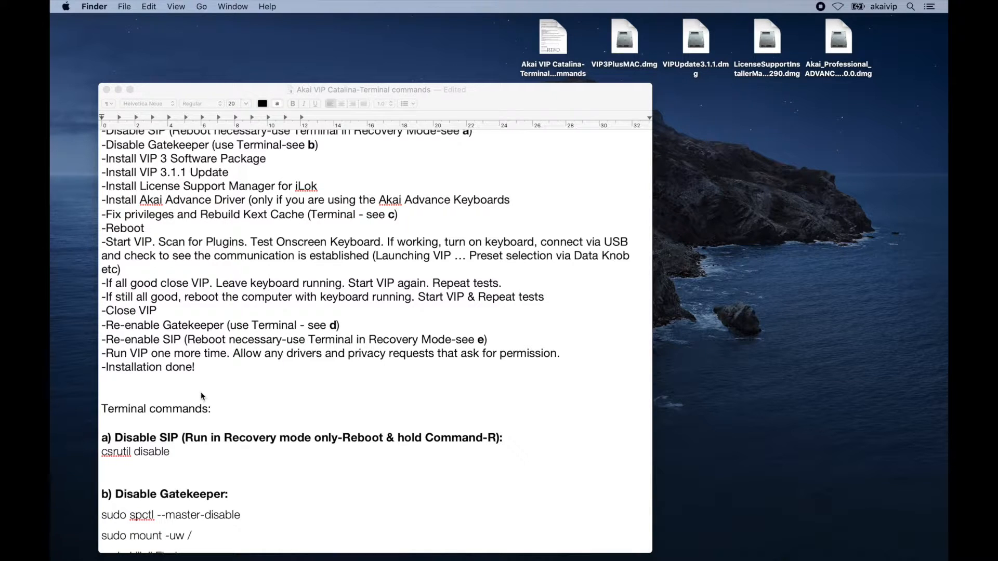
scroll(256, 347, down, 3)
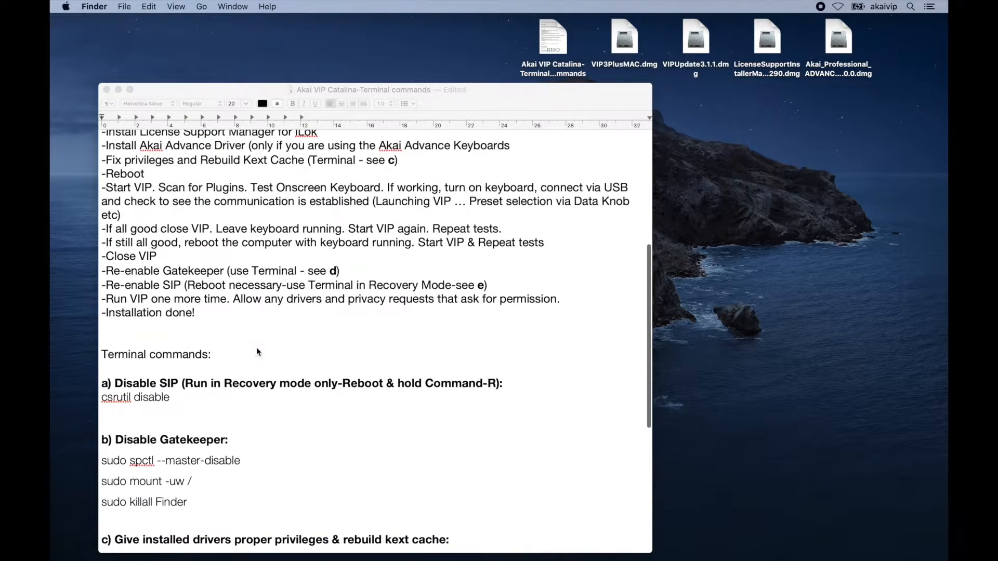
scroll(256, 348, up, 5)
scroll(257, 347, down, 2)
scroll(257, 347, up, 2)
scroll(257, 347, down, 8)
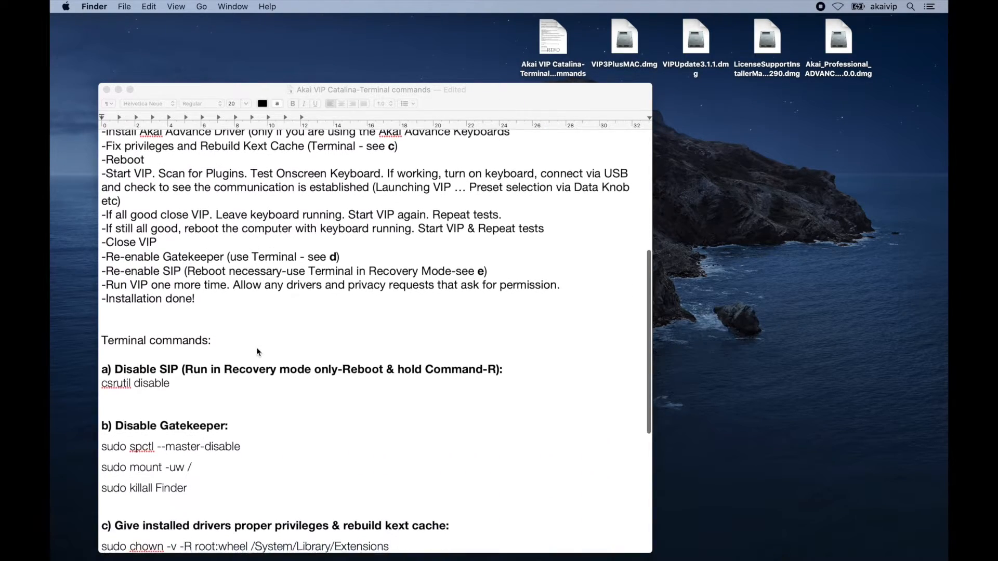
scroll(257, 352, up, 15)
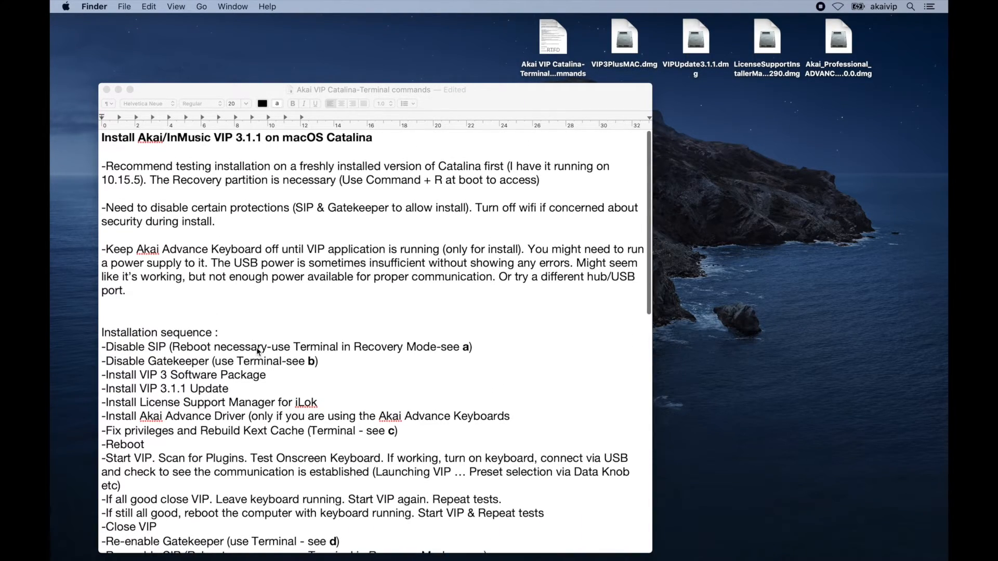
scroll(257, 352, down, 4)
scroll(257, 352, down, 2)
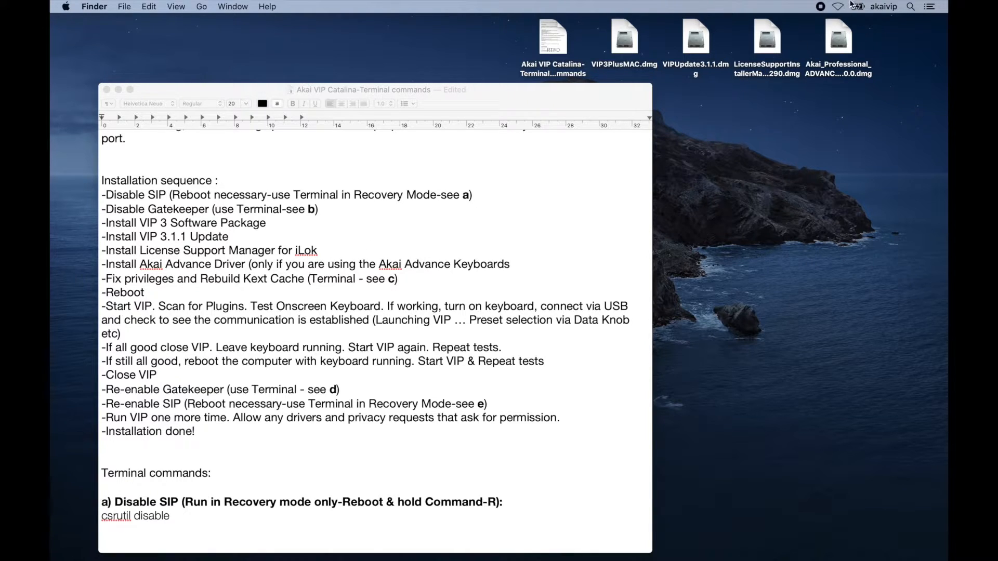
Open Terminal through Spotlight search.
click(821, 8)
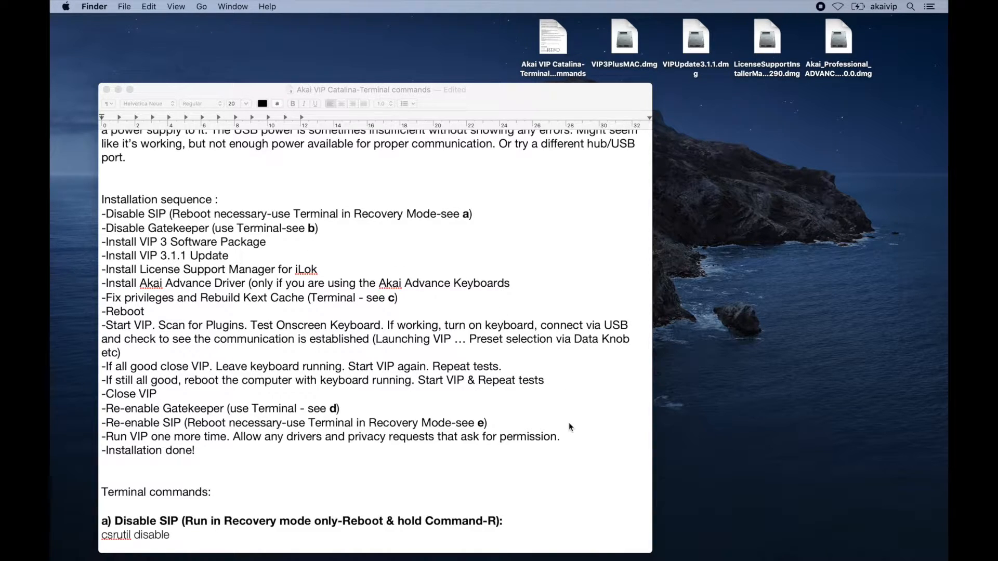
key(super+space)
text(terminal)
key(Return)
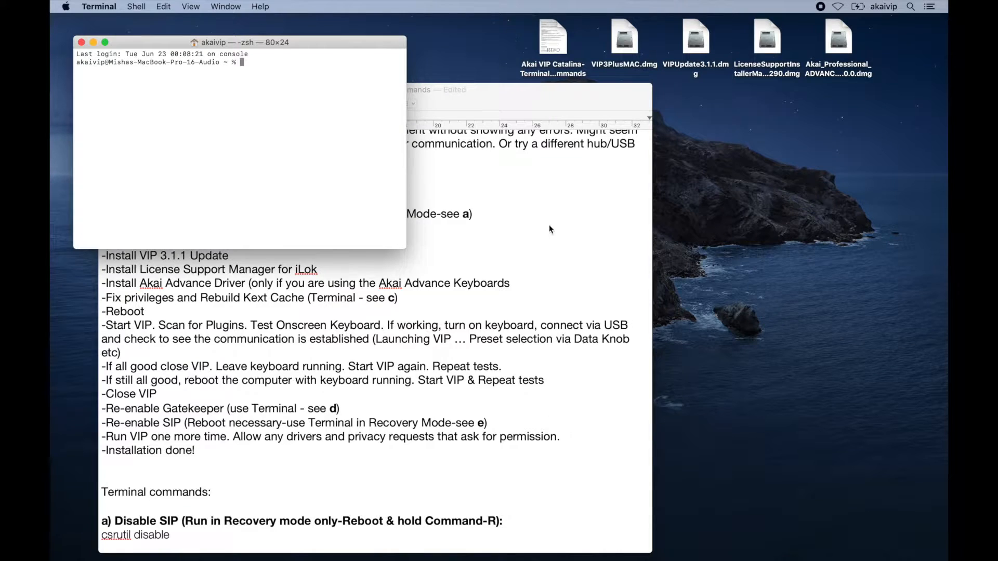
Arrange the Terminal window beside the instructions document and enlarge it.
drag(367, 41, 839, 76)
click(509, 95)
drag(509, 95, 464, 25)
drag(762, 78, 796, 42)
drag(901, 294, 904, 410)
click(481, 426)
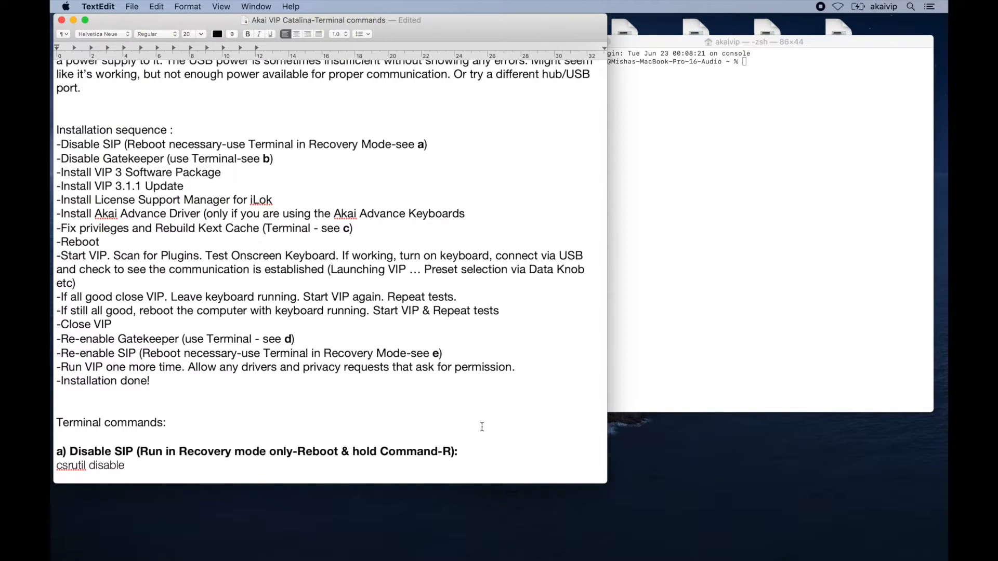
Copy the command sudo spctl --master-disable from the Disable Gatekeeper section of the document.
scroll(482, 424, up, 3)
scroll(482, 395, down, 8)
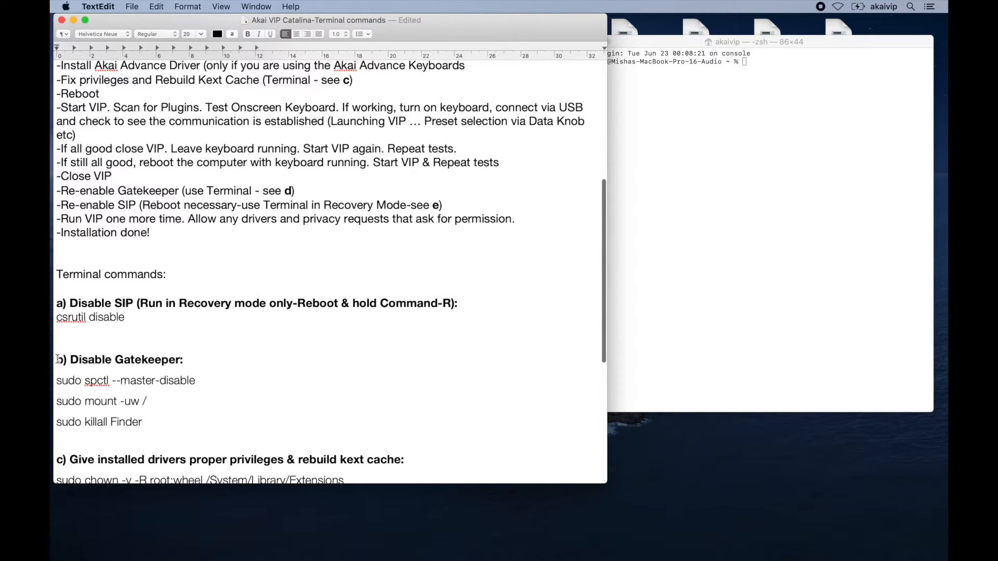
drag(57, 359, 176, 359)
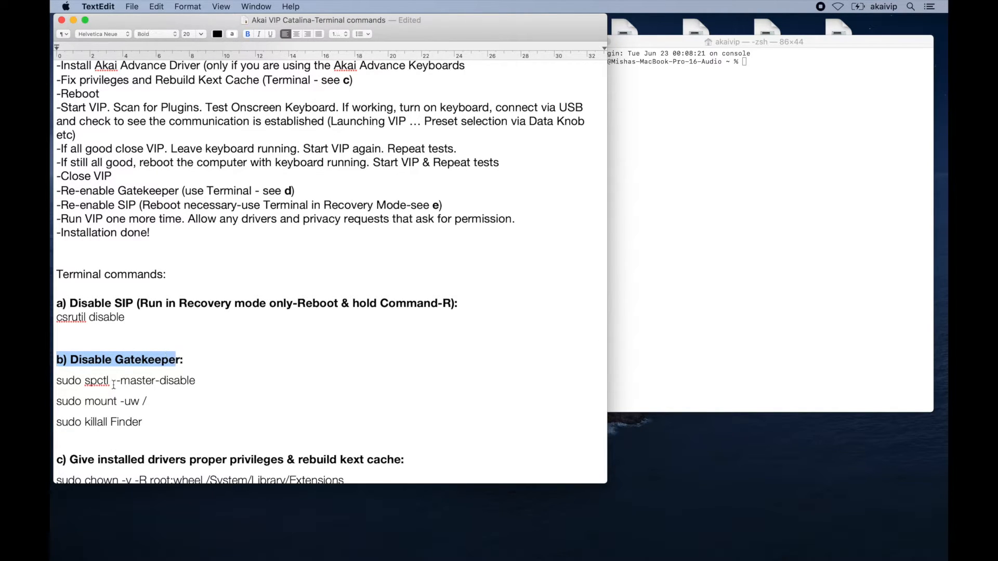
click(60, 381)
mouse_move(61, 381)
mouse_down()
mouse_move(195, 382)
mouse_move(58, 381)
mouse_up()
click(198, 382)
key(super+c)
Run sudo spctl --master-disable and sudo mount -uw / in Terminal, answering the account password prompt.
click(697, 99)
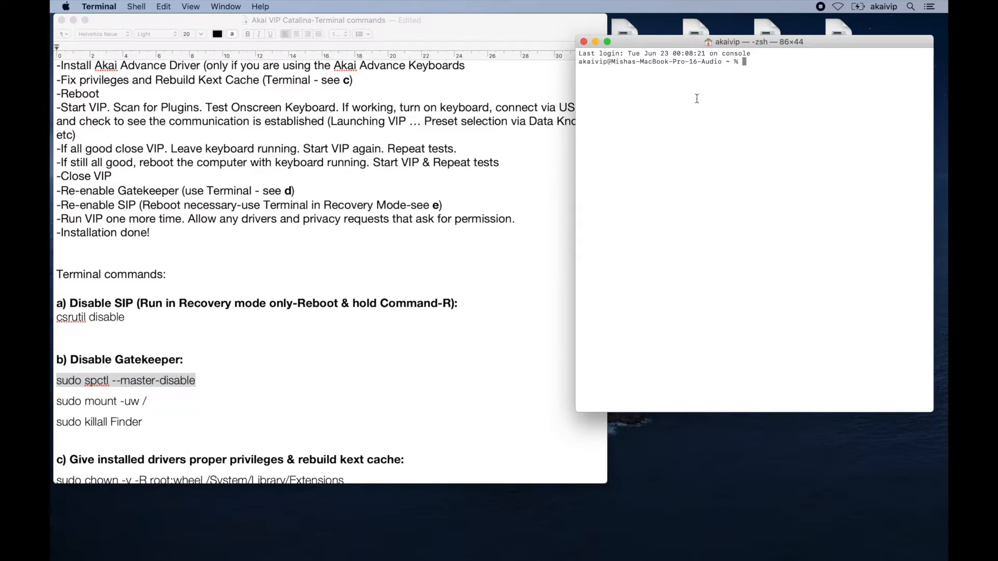
key(super+v)
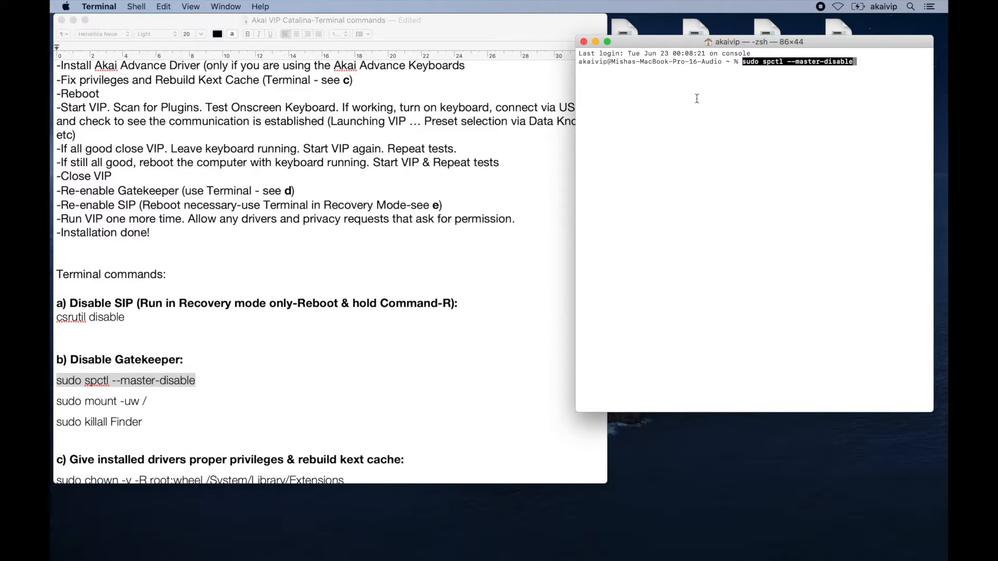
key(Return)
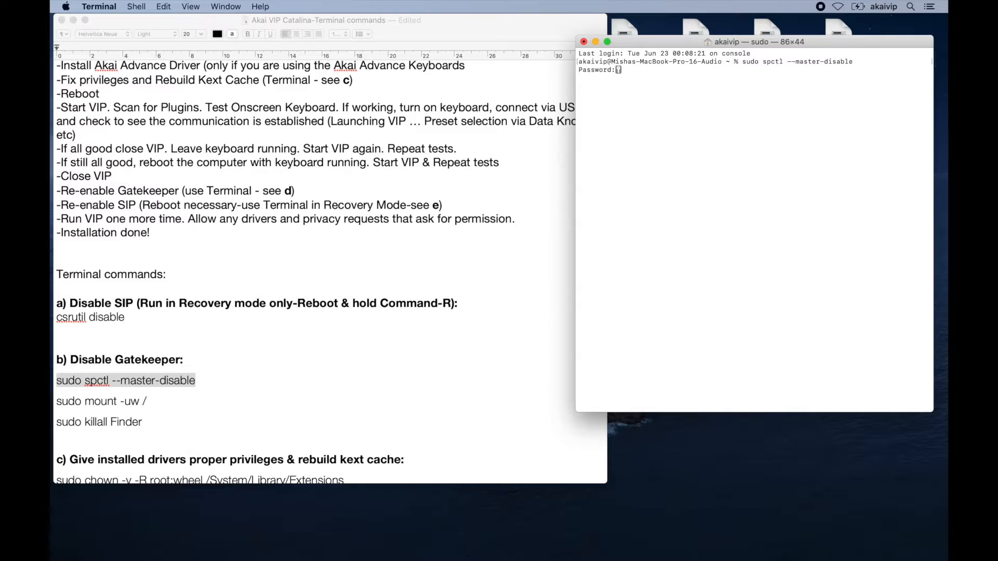
key(Return)
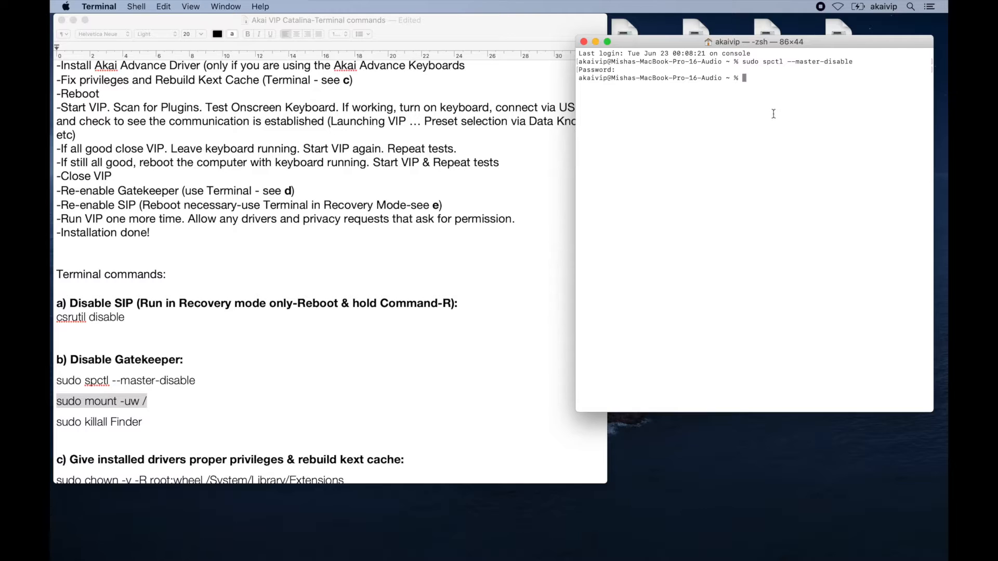
key(super+v)
key(Return)
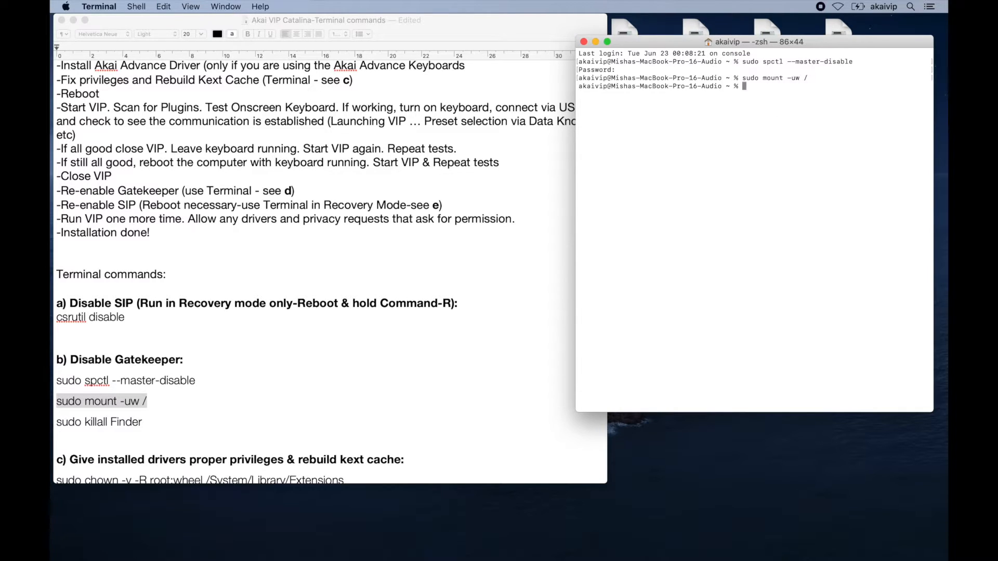
Copy sudo killall Finder from the document and run it in Terminal.
click(144, 423)
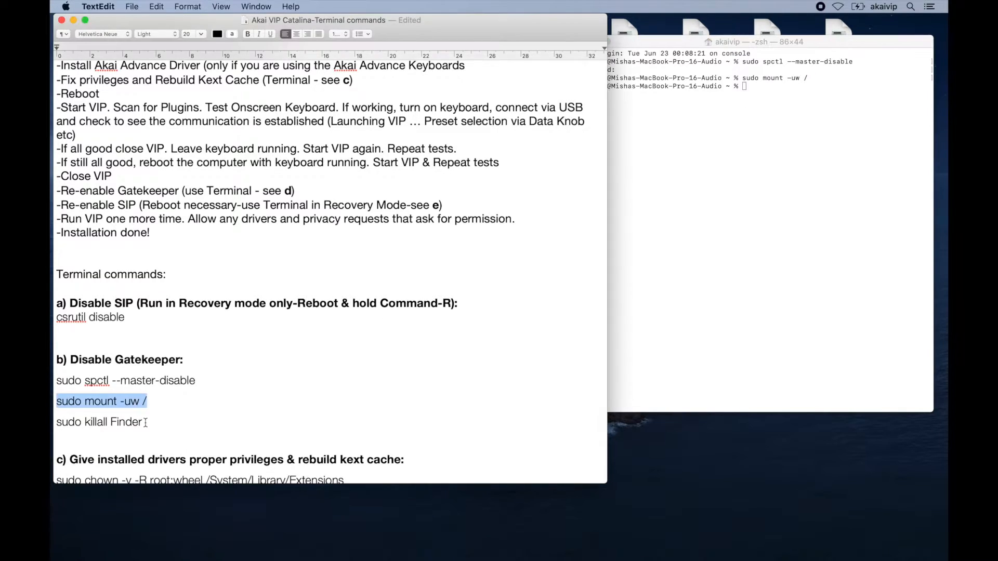
drag(144, 422, 55, 422)
key(super+c)
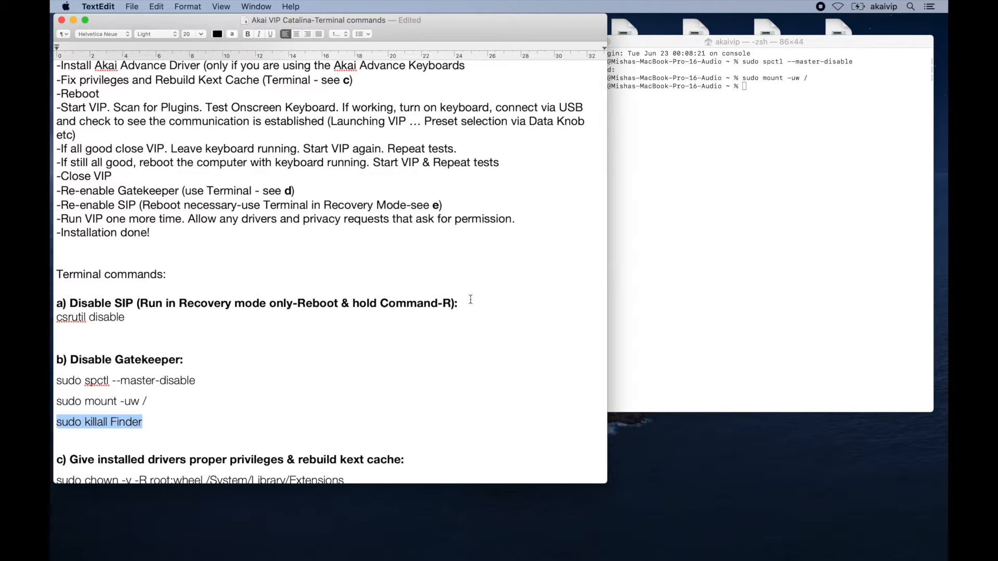
click(620, 228)
key(super+v)
key(Return)
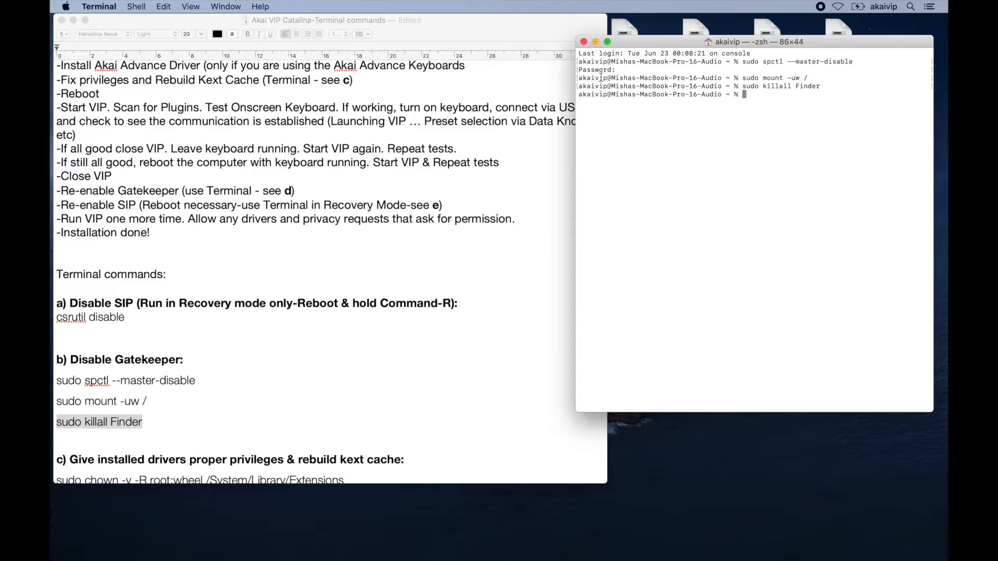
Hide the Terminal window.
key(super+h)
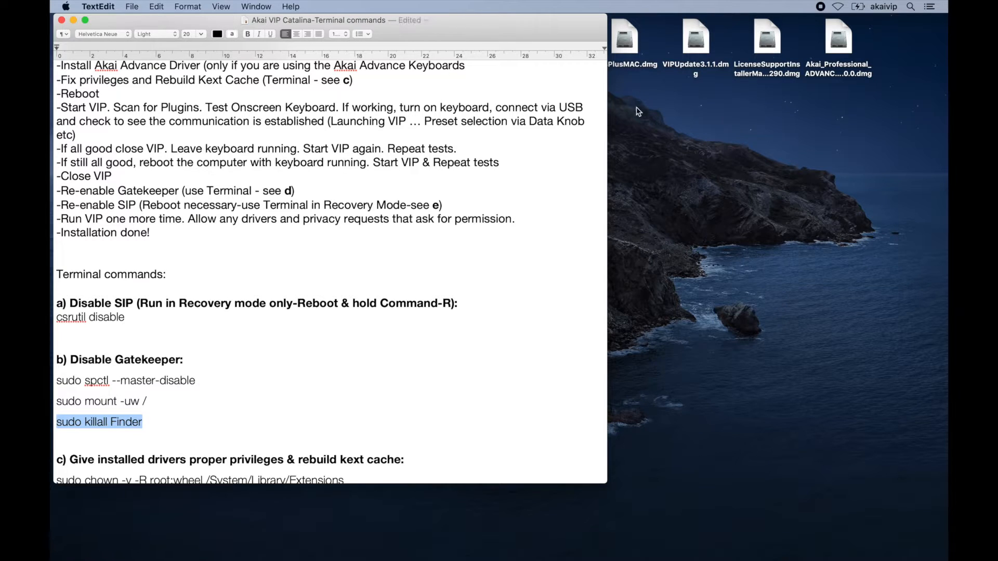
click(644, 122)
scroll(450, 179, down, 5)
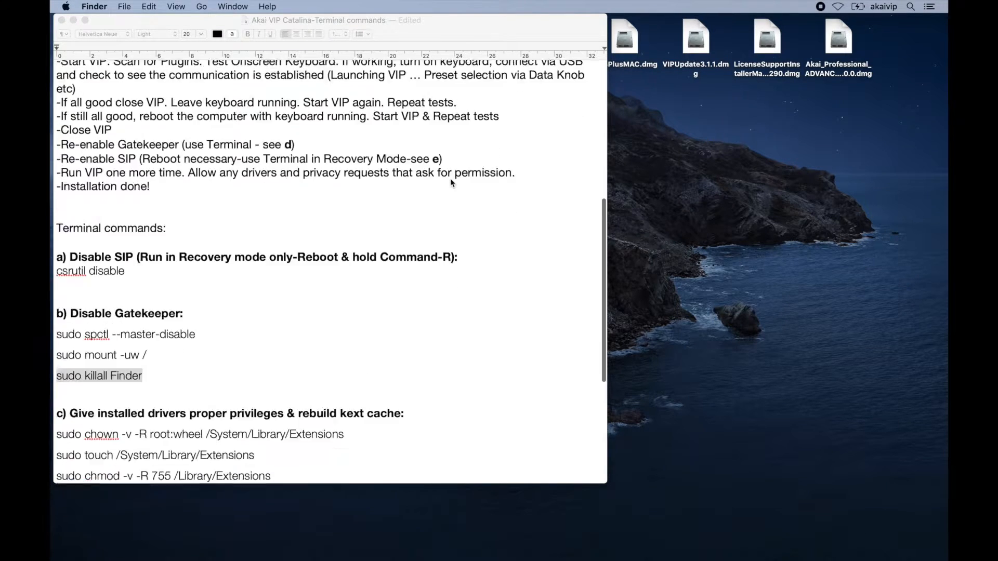
scroll(309, 264, up, 10)
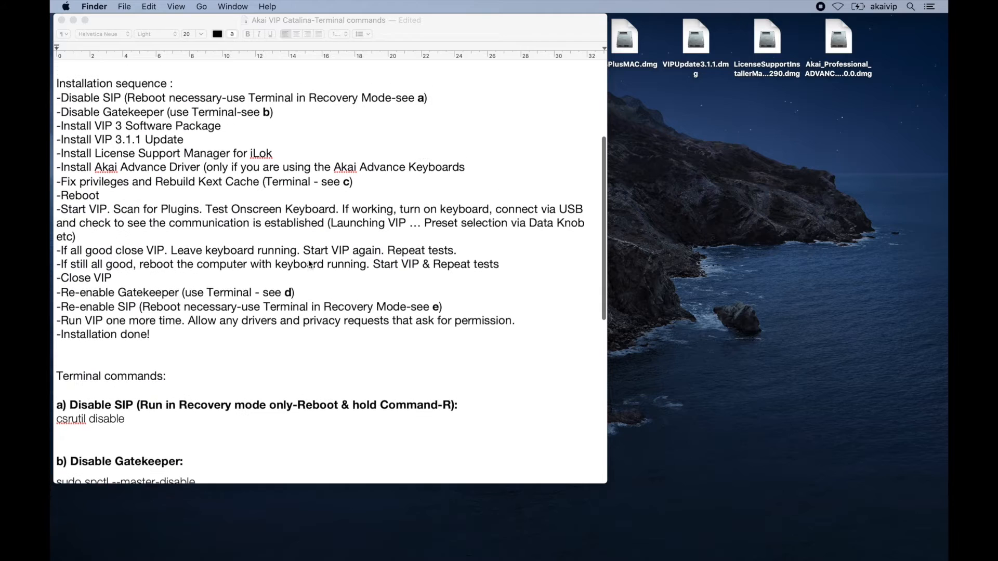
scroll(309, 260, up, 1)
click(194, 256)
Open the VIP3PlusMAC.dmg disk image, skipping its verification.
click(625, 51)
double_click(626, 52)
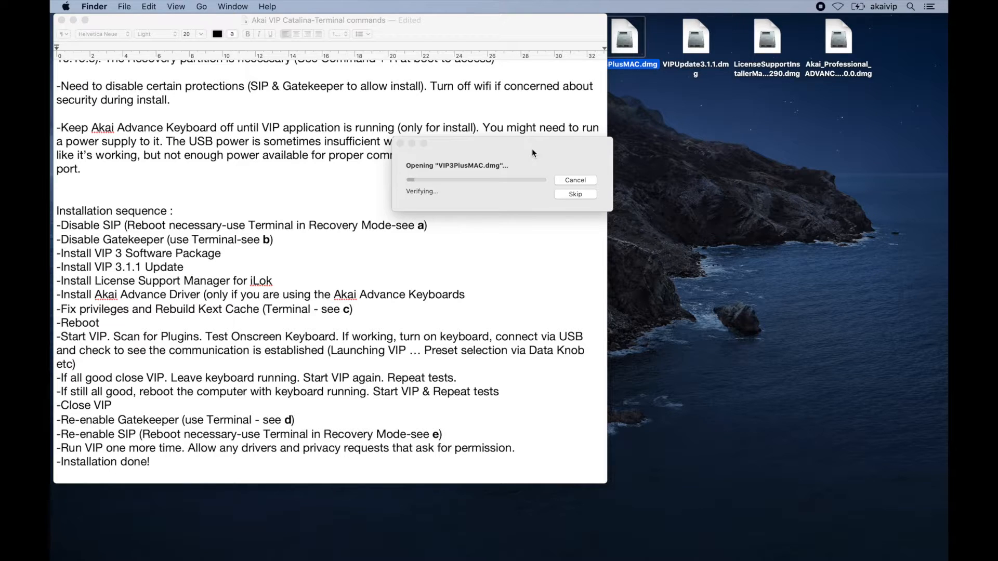
click(576, 195)
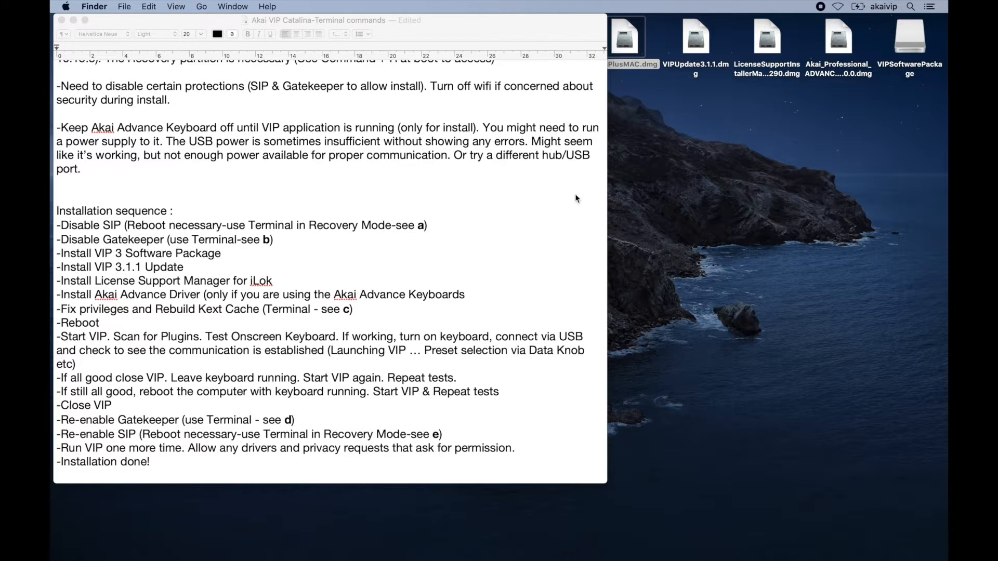
Move the VIPSoftwarePackage window aside and launch VIPSoftwarePackage_Setup.
click(578, 96)
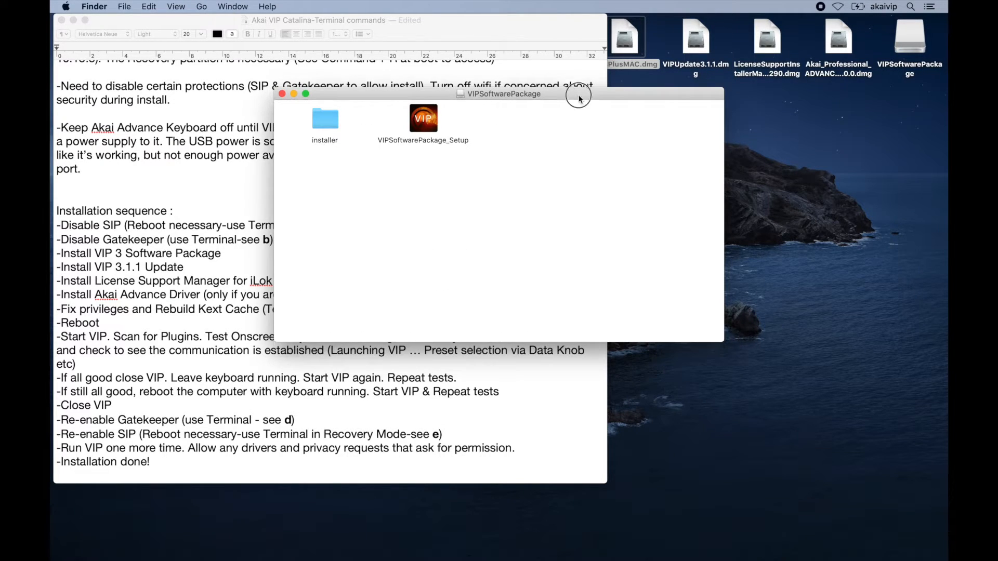
drag(578, 96, 625, 162)
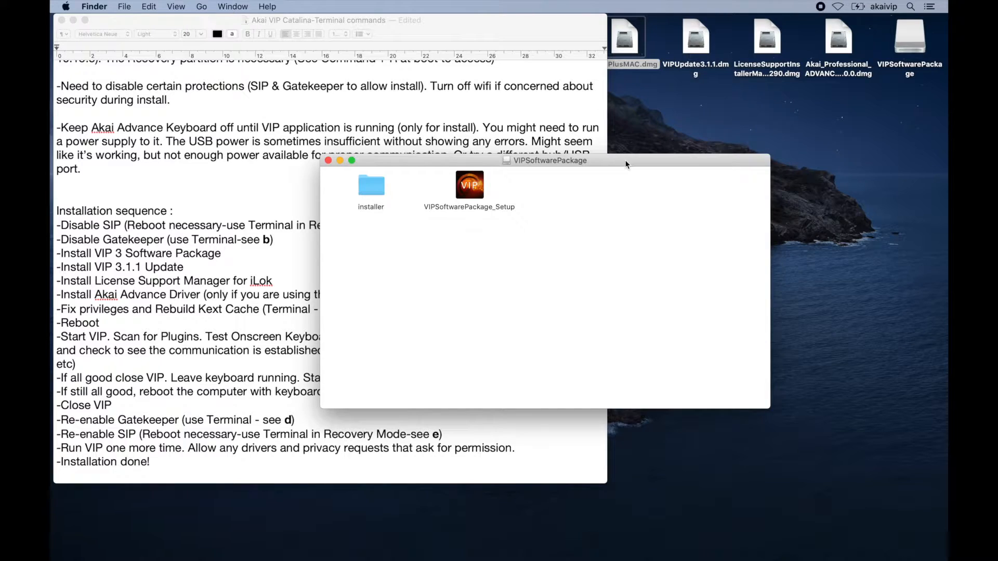
double_click(471, 188)
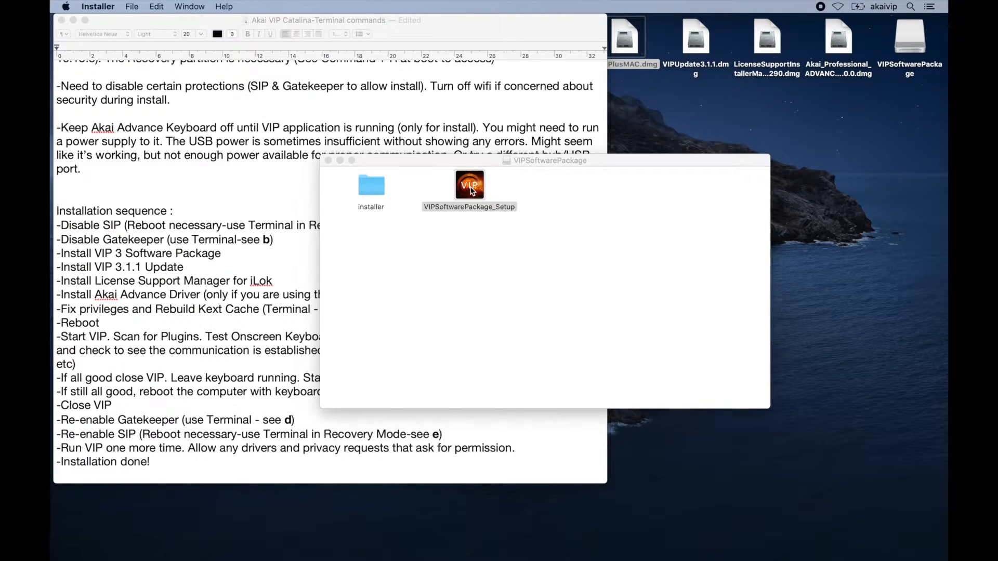
click(580, 203)
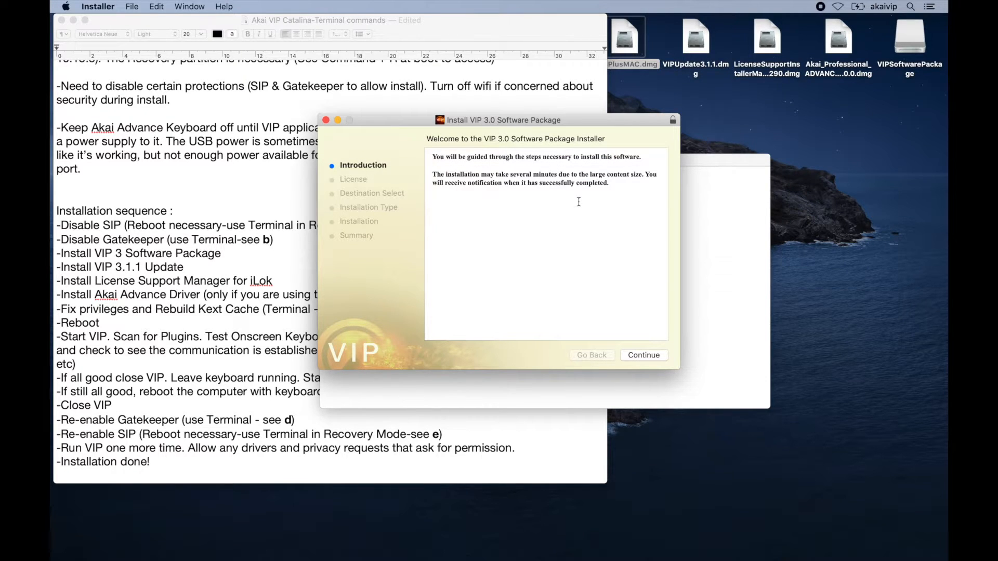
Step through the installer, agreeing to the license, and start installing with the default package selection.
click(646, 354)
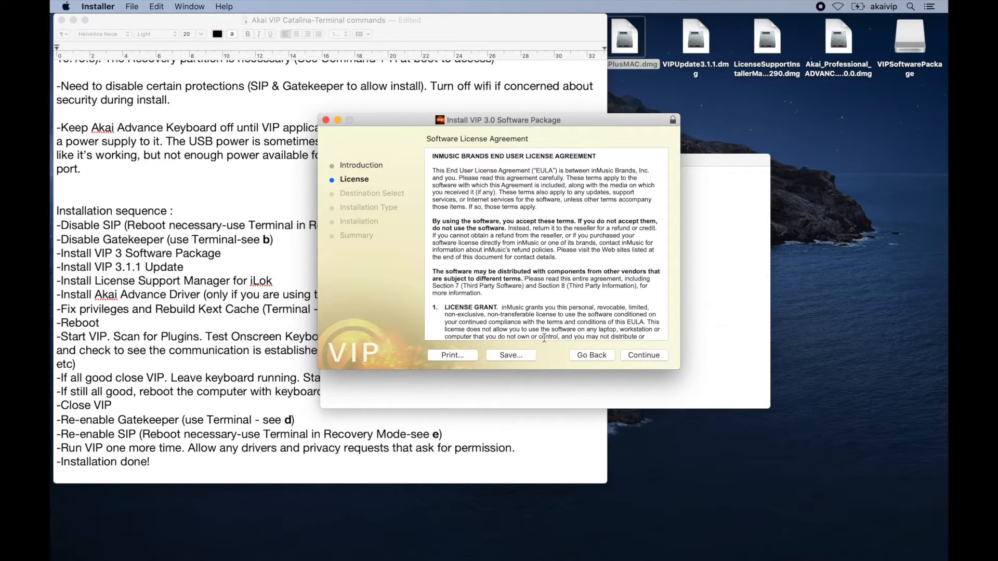
click(643, 356)
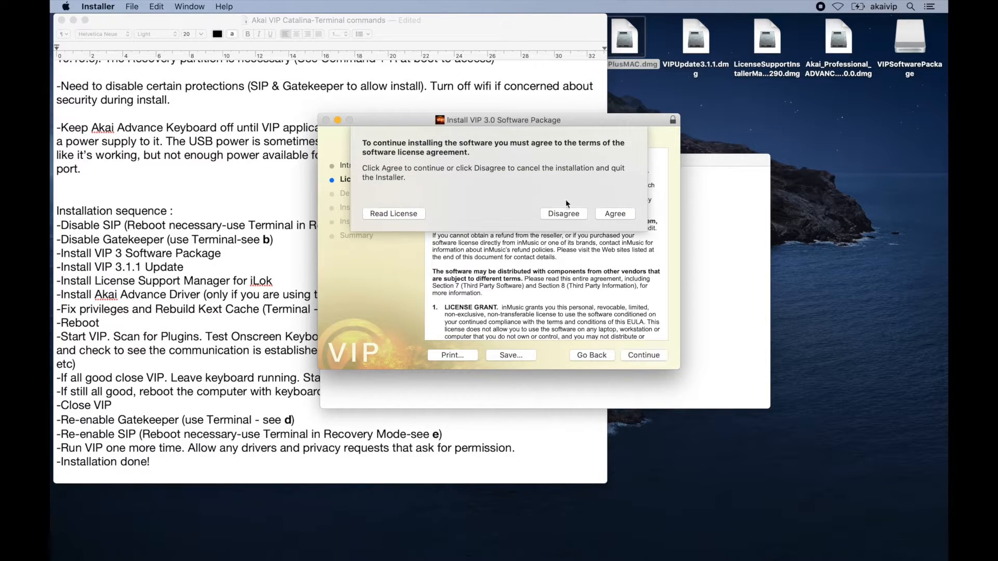
click(611, 214)
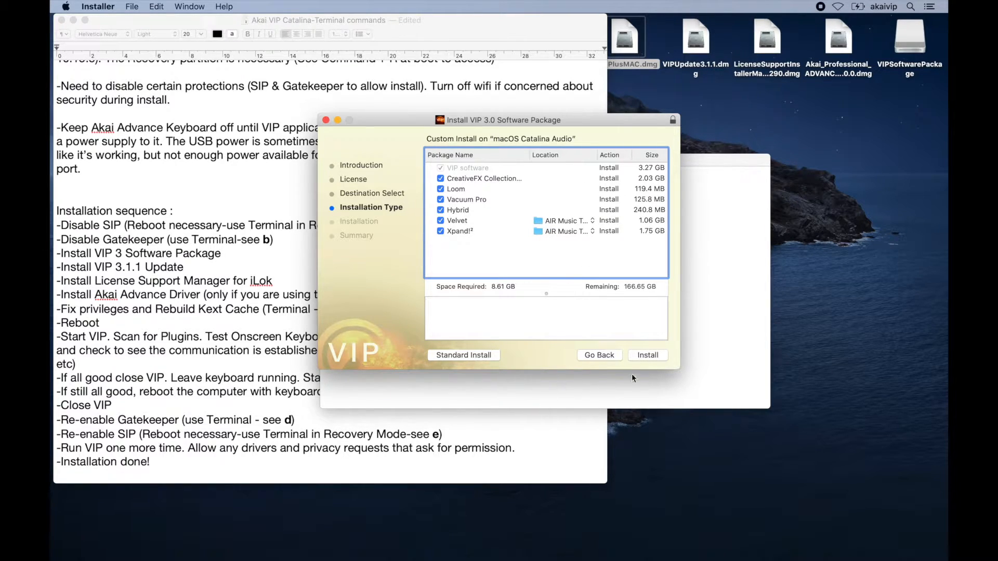
click(654, 357)
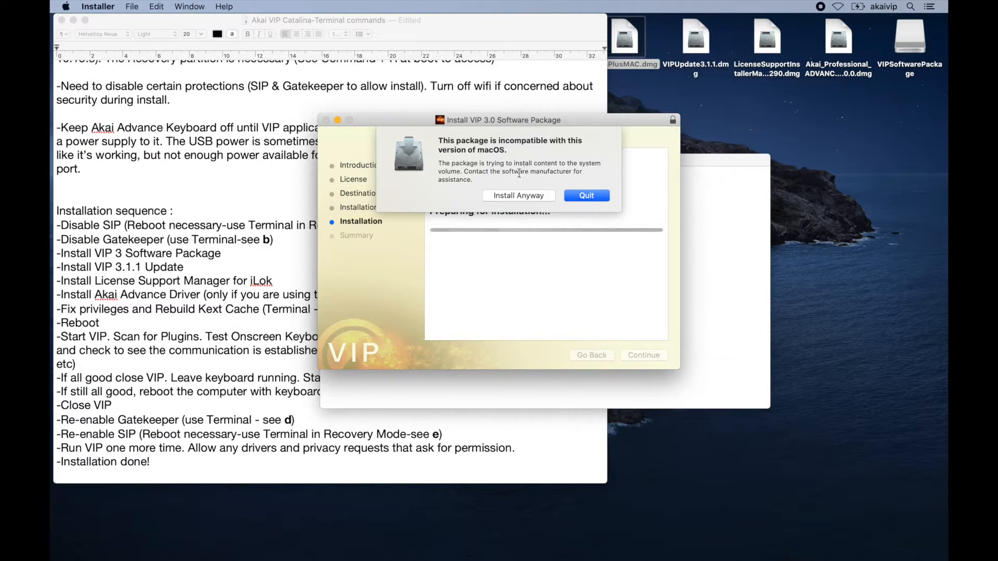
Allow the incompatible package to install anyway, dismiss the authorizer notice, and close the finished installer.
click(508, 198)
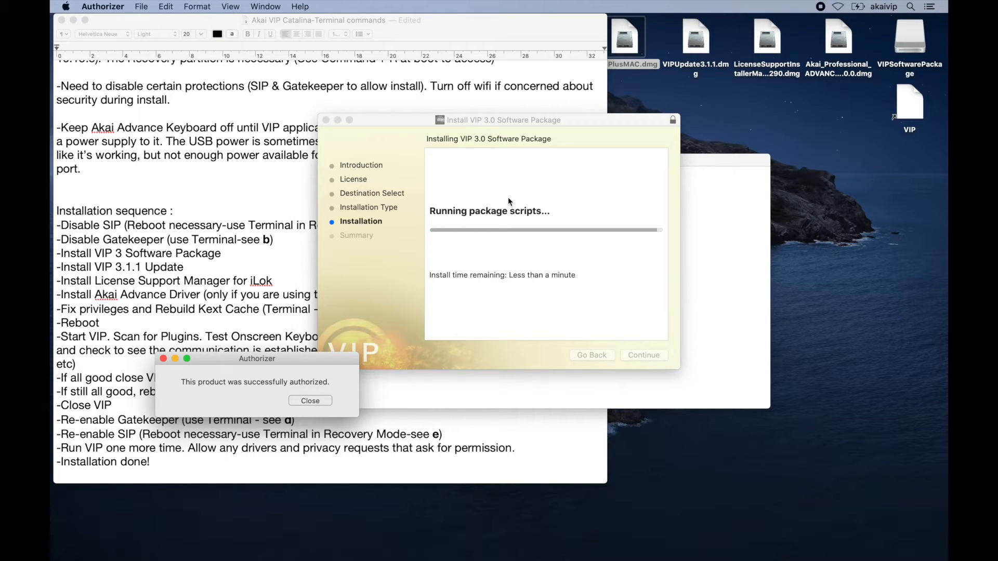
click(313, 399)
click(312, 401)
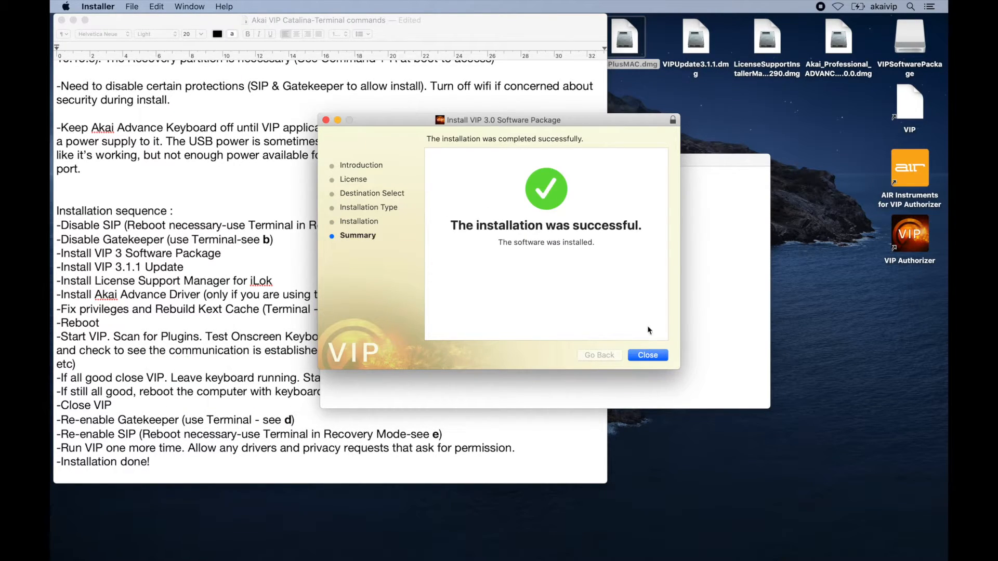
click(648, 355)
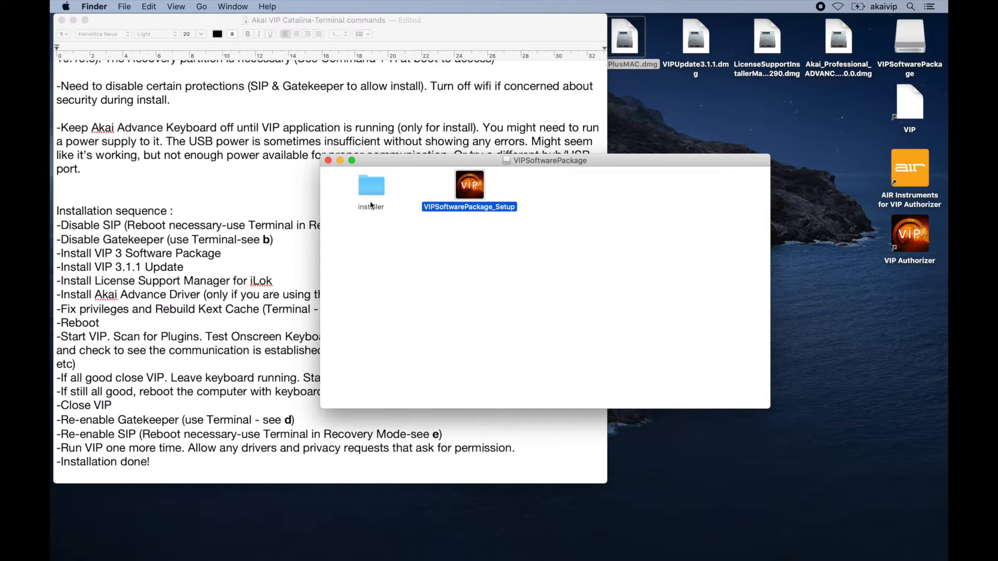
Close the package window, open VIPUpdate3.1.1.dmg skipping its verification, and launch VIP.pkg.
click(327, 161)
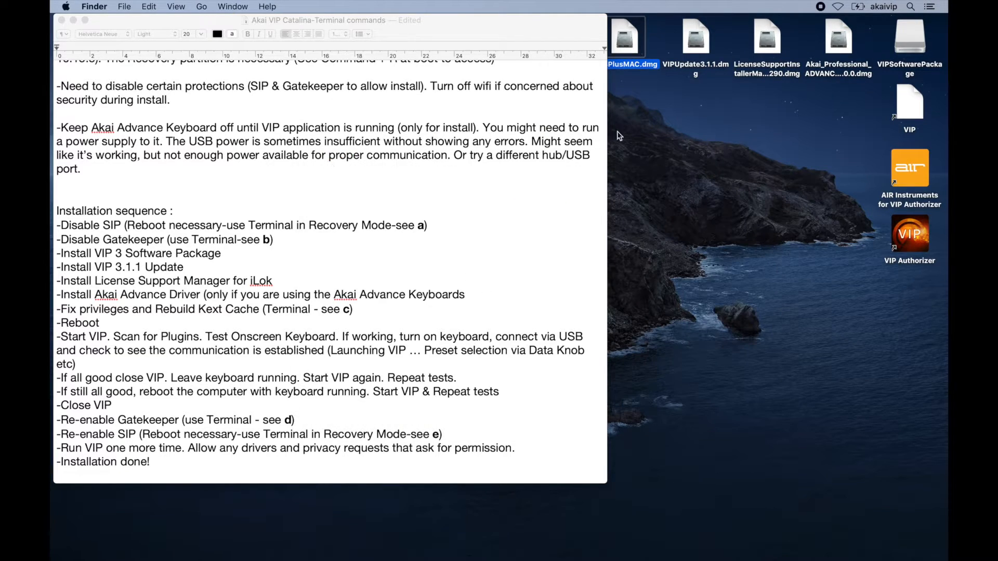
click(697, 97)
double_click(691, 50)
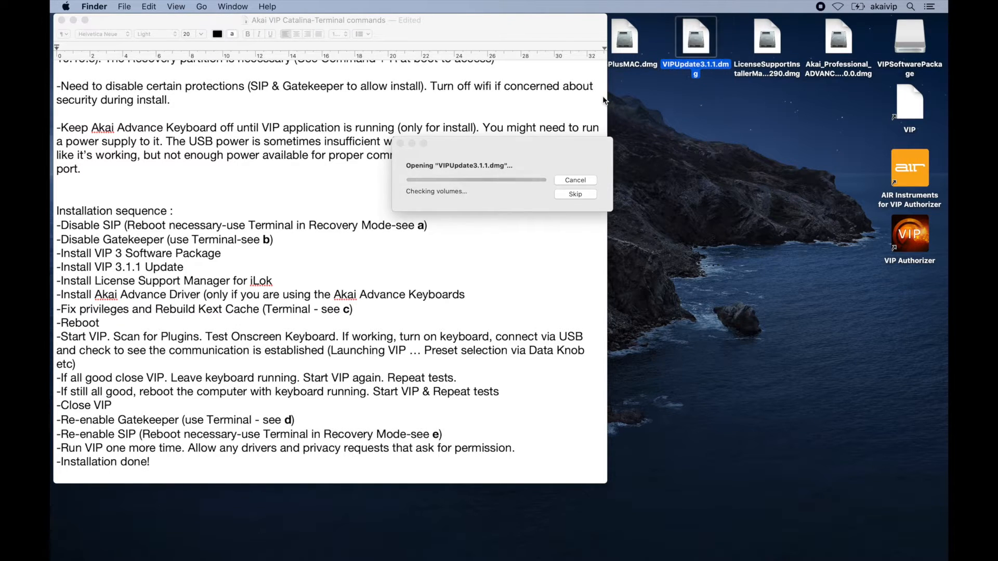
double_click(346, 111)
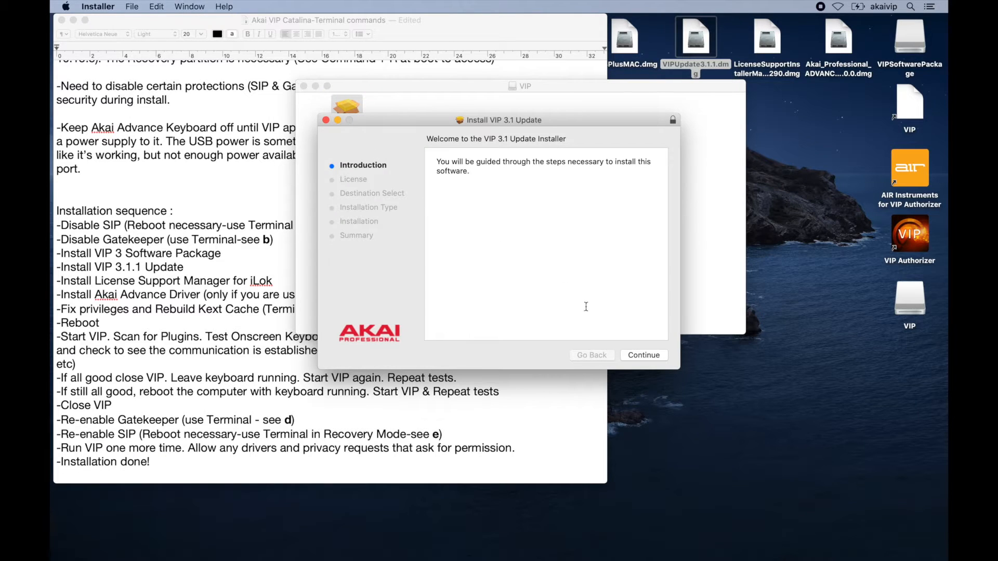
Step through the VIP 3.1 Update installer, agreeing to the license, and install with the standard option.
click(646, 355)
click(646, 355)
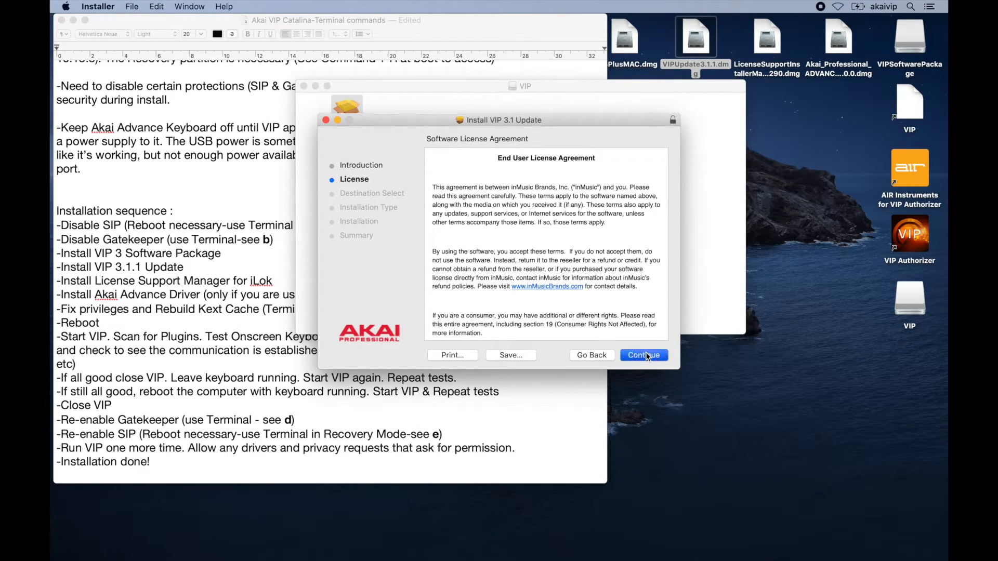
click(614, 219)
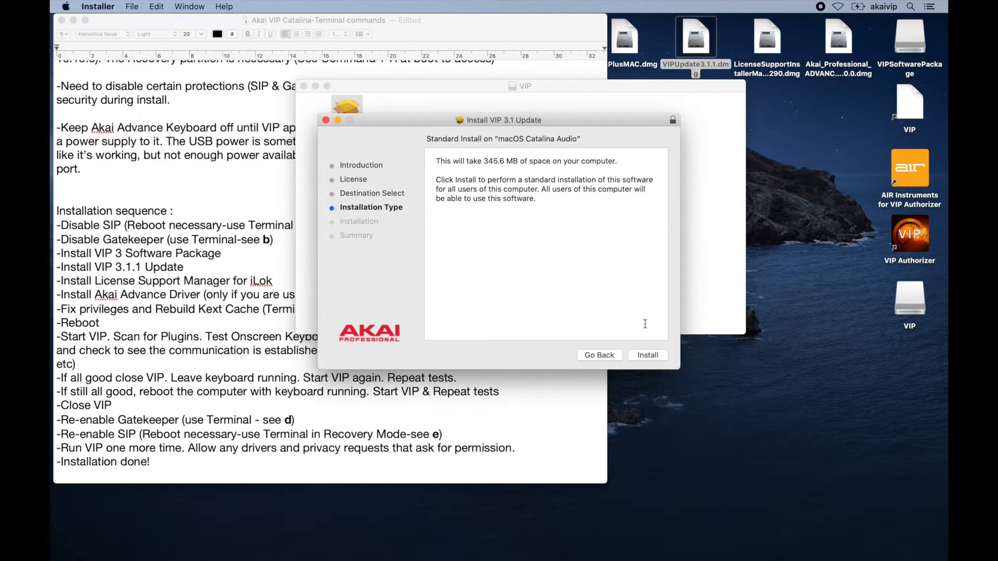
click(647, 355)
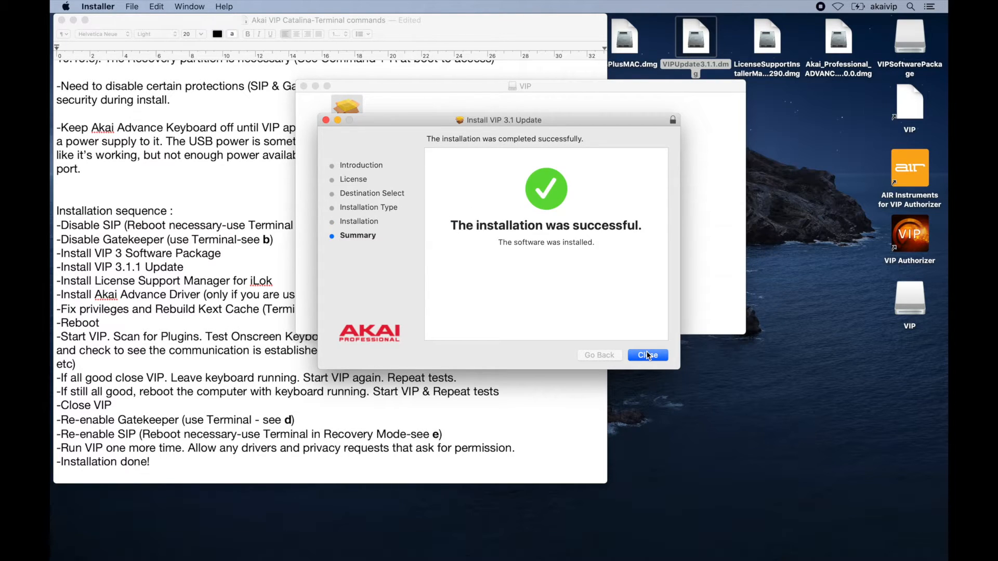
Close the finished update installer and the VIP disk window.
click(657, 360)
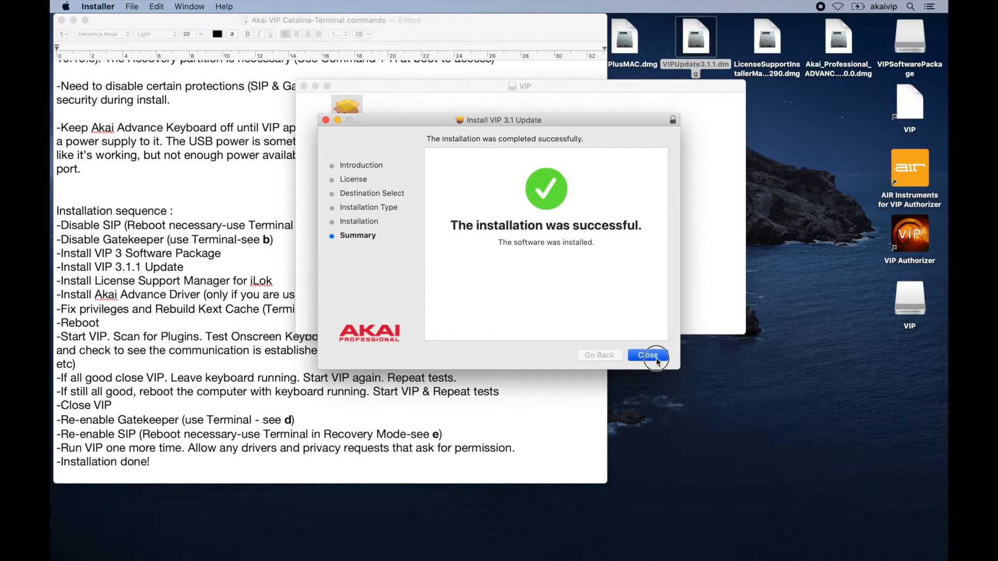
click(304, 87)
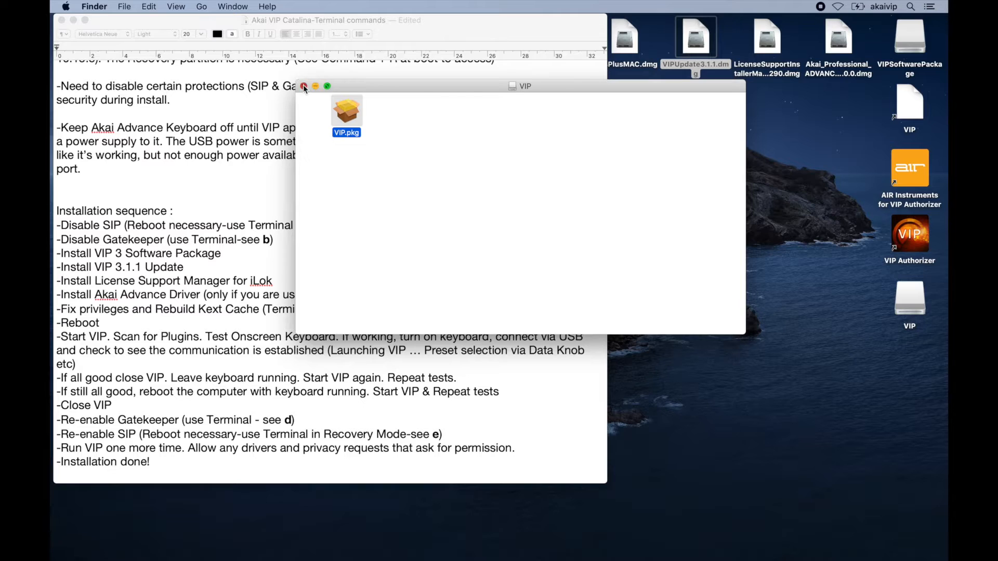
click(716, 158)
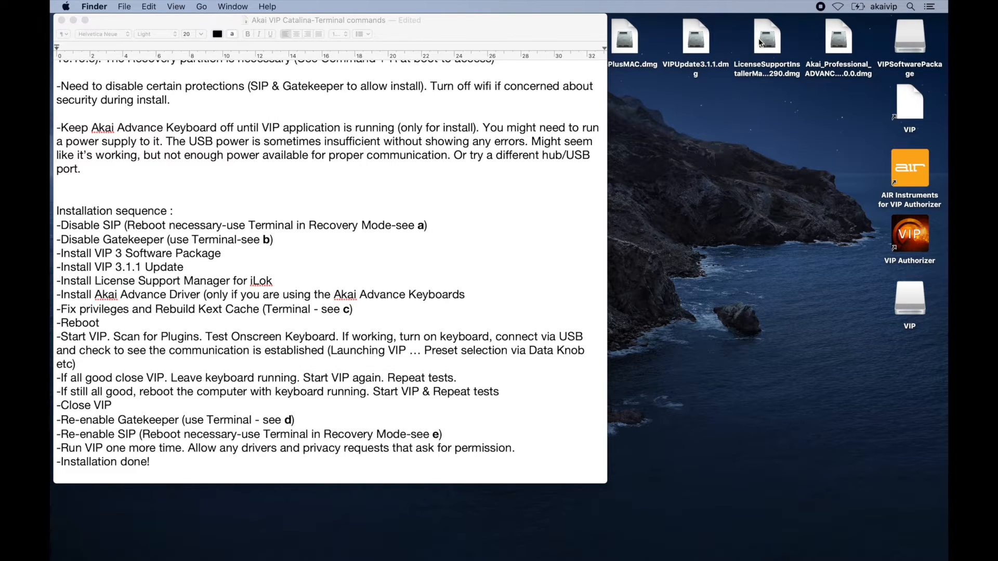
Open the LicenseSupportInstaller disk image and launch License Support.pkg.
double_click(761, 43)
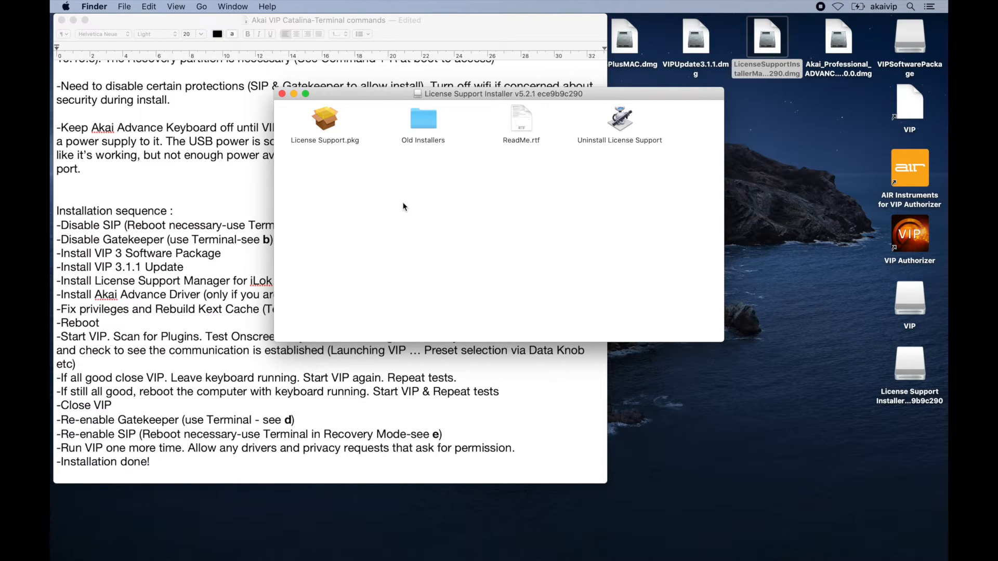
click(322, 121)
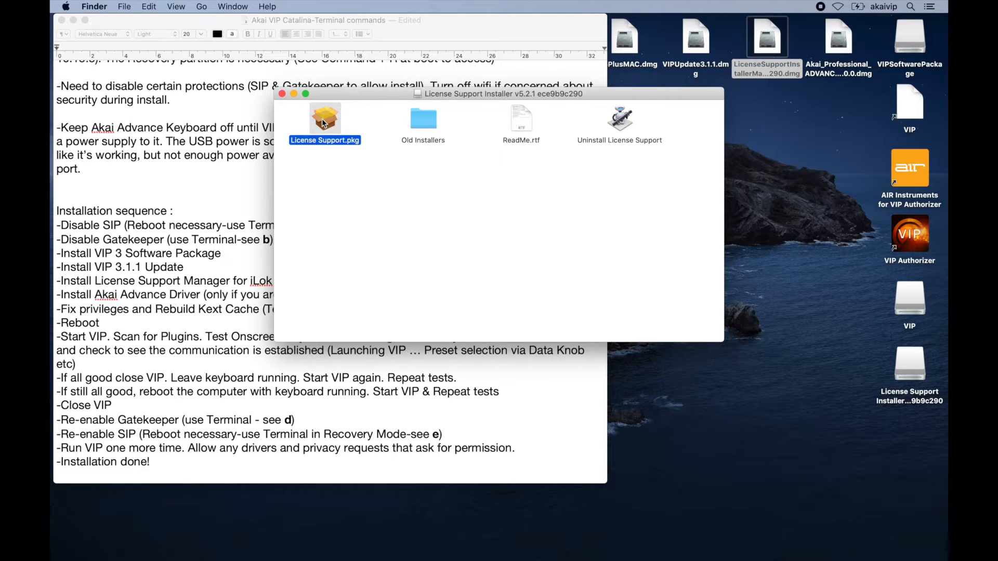
double_click(323, 121)
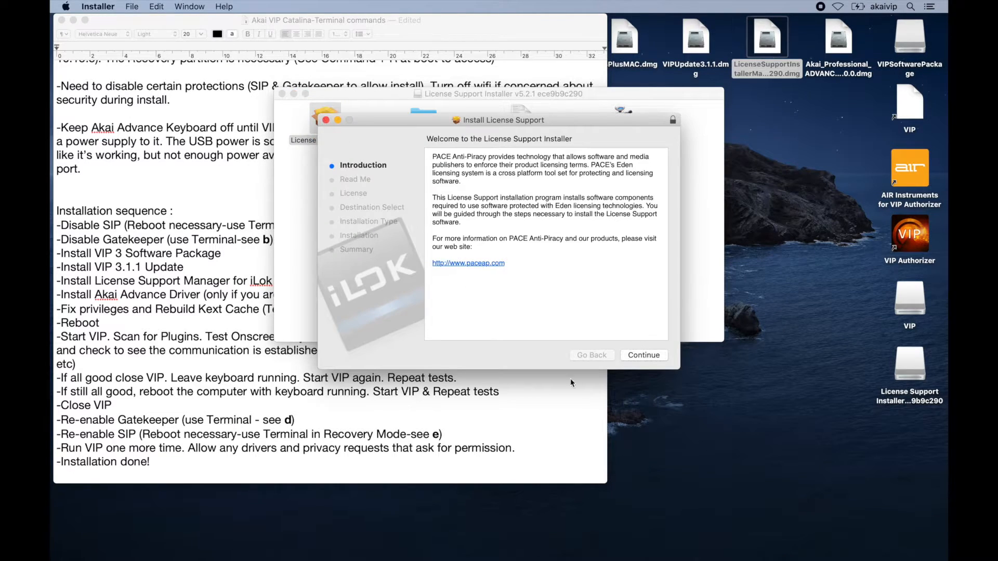
Step through the License Support installer, agreeing to the license, and install with the default package selection.
click(642, 360)
click(643, 359)
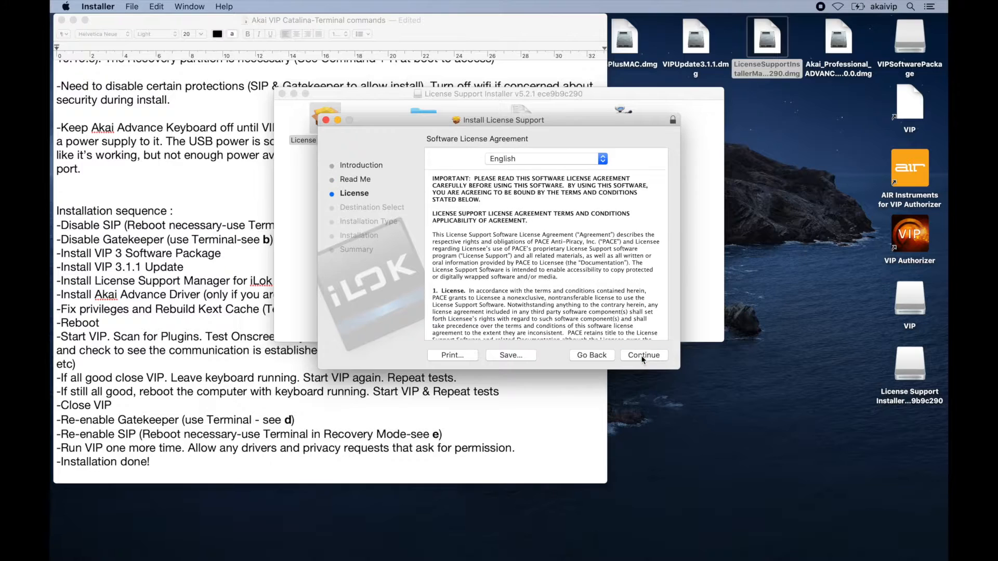
click(643, 358)
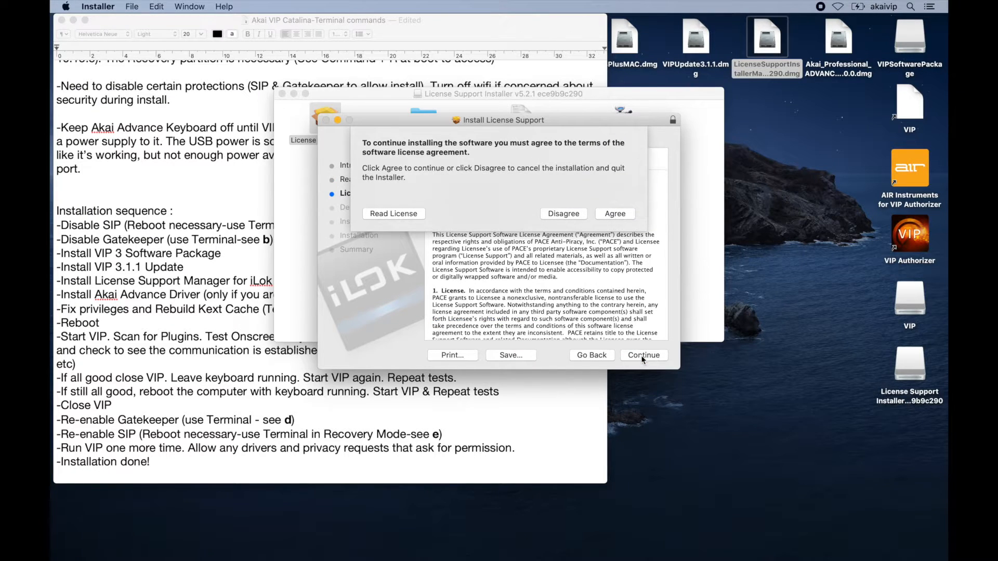
click(617, 213)
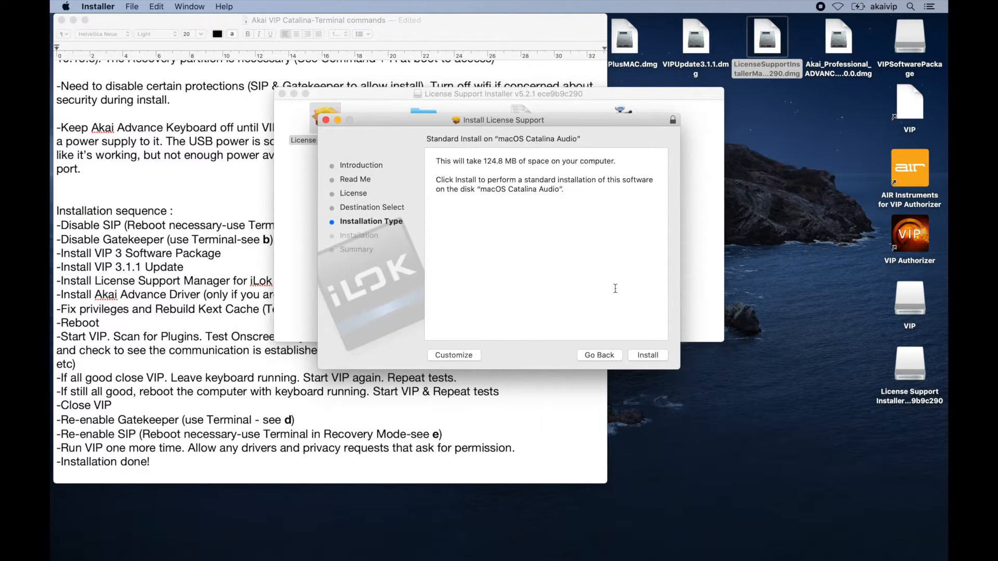
click(459, 357)
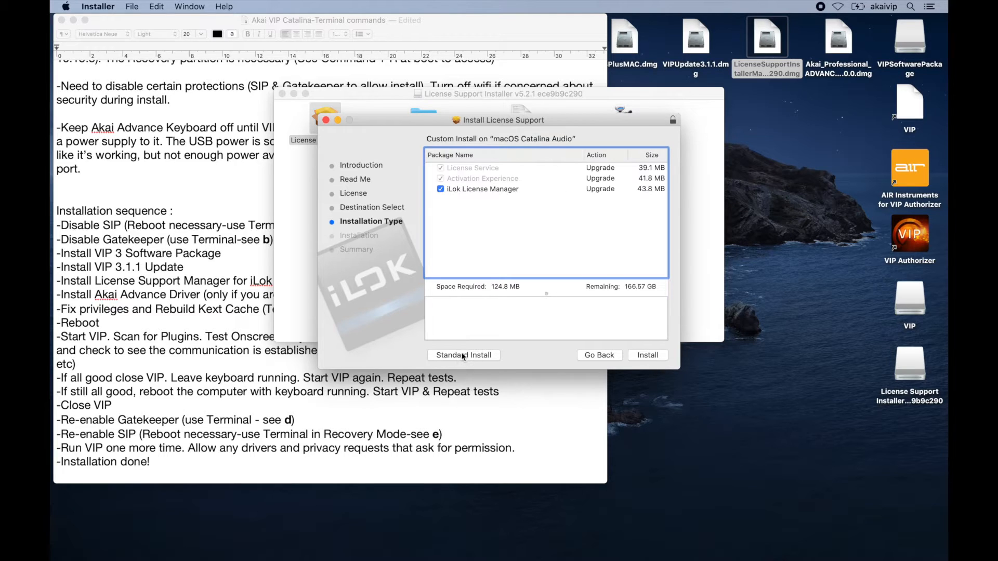
click(655, 362)
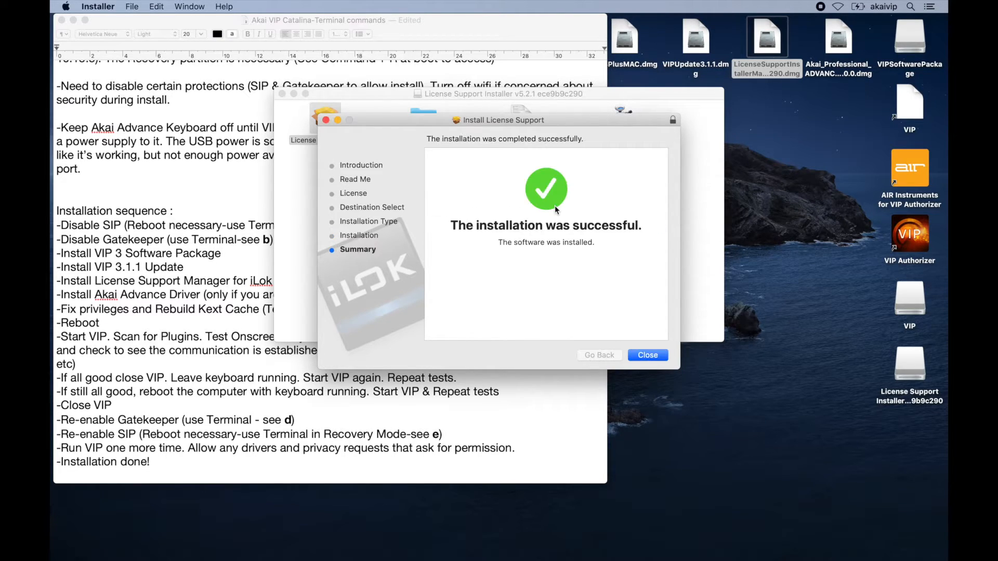
Close the finished License Support installer and its disk window.
click(646, 356)
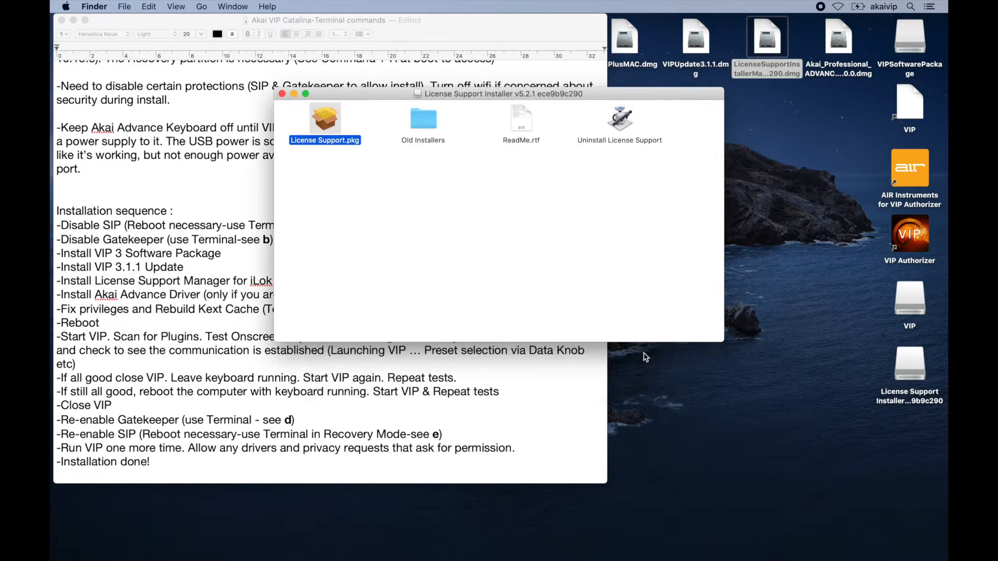
click(282, 94)
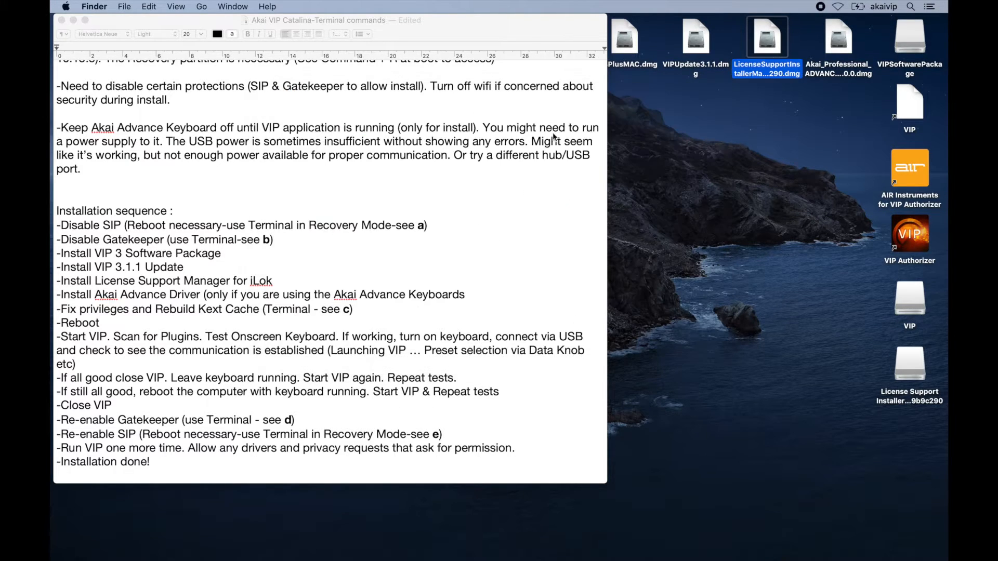
Open the Akai_Professional ADVANCE disk image, move its window aside, and launch the Akai Professional ADVANCE Installer.
double_click(839, 41)
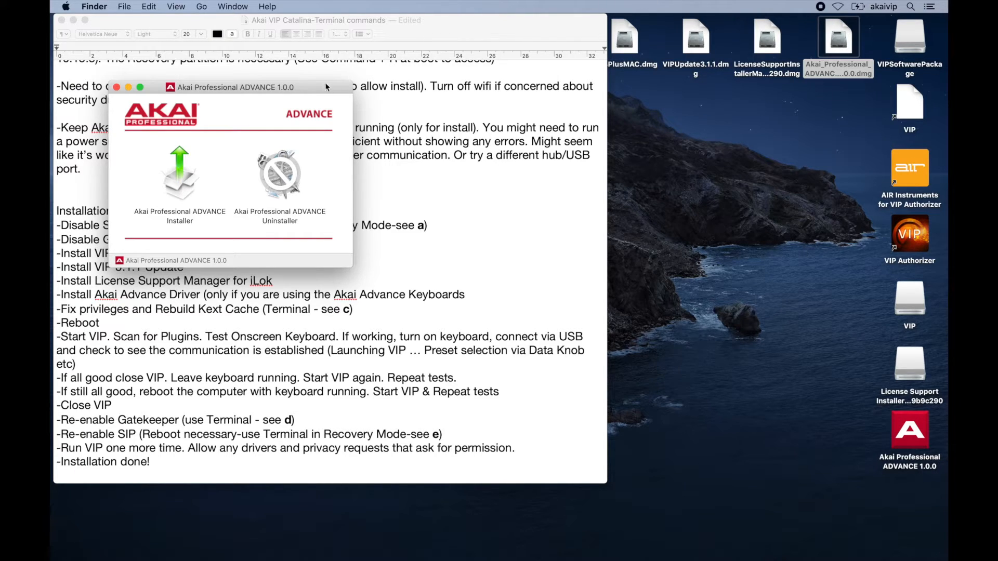
drag(328, 87, 705, 123)
double_click(548, 217)
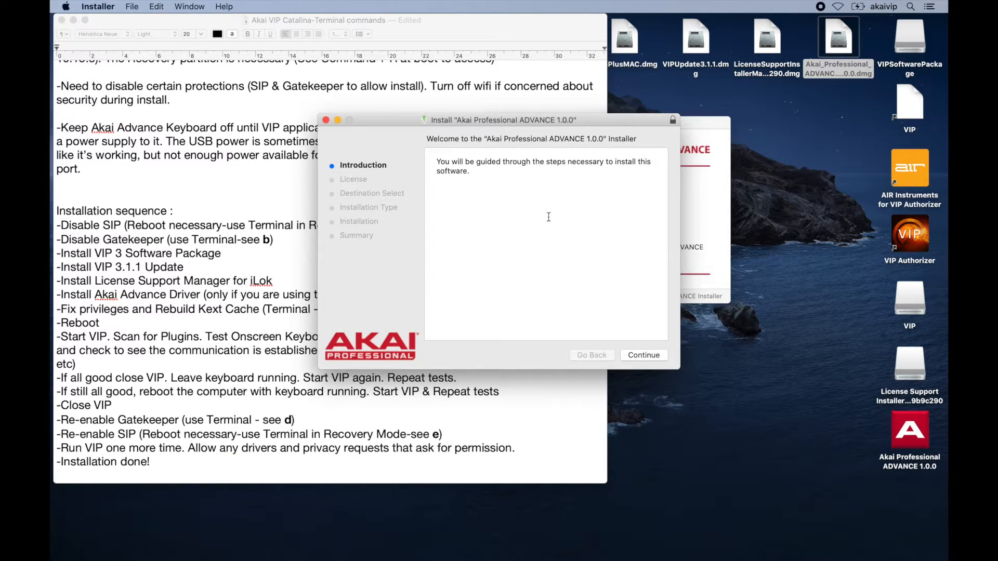
Step through the ADVANCE installer, agreeing to the license, and start the standard install.
click(645, 355)
click(644, 355)
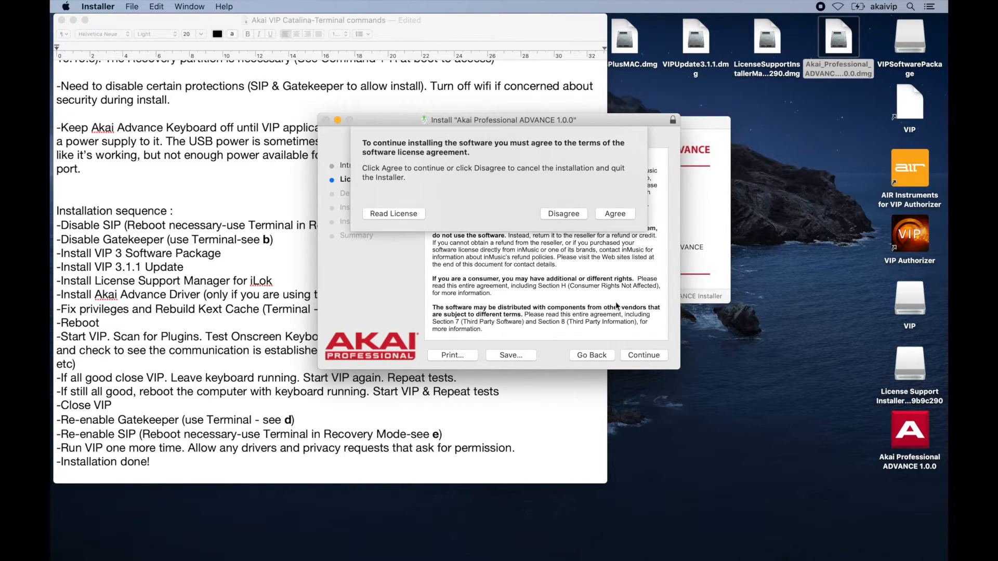
click(622, 216)
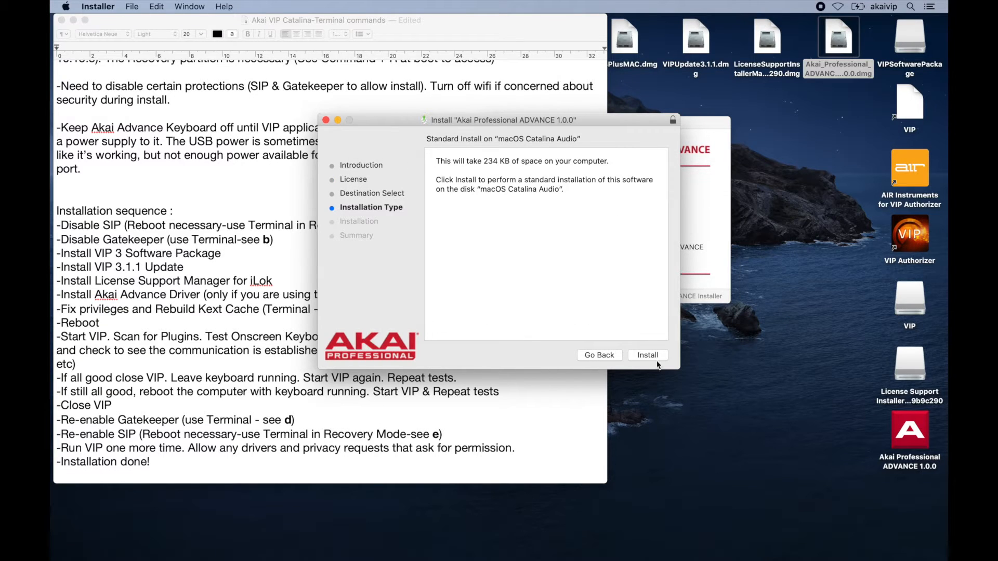
click(653, 358)
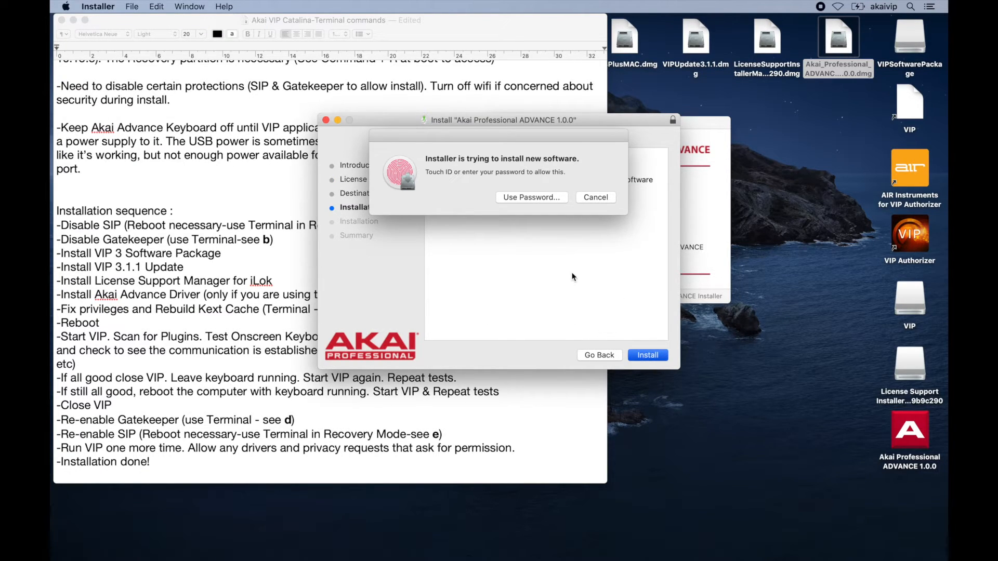
Authorize the installation by entering the account password.
click(540, 198)
text(•••••••••)
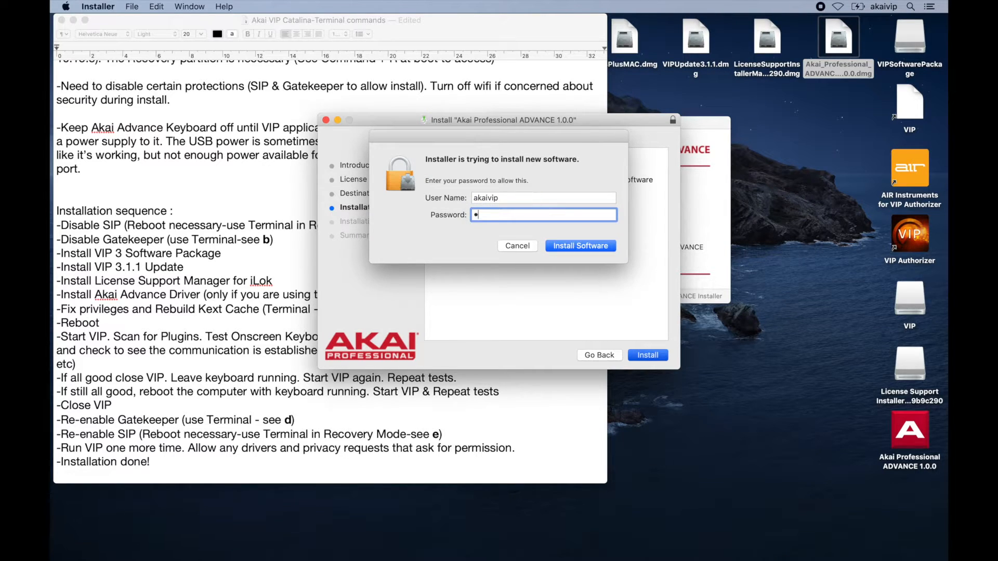
key(Return)
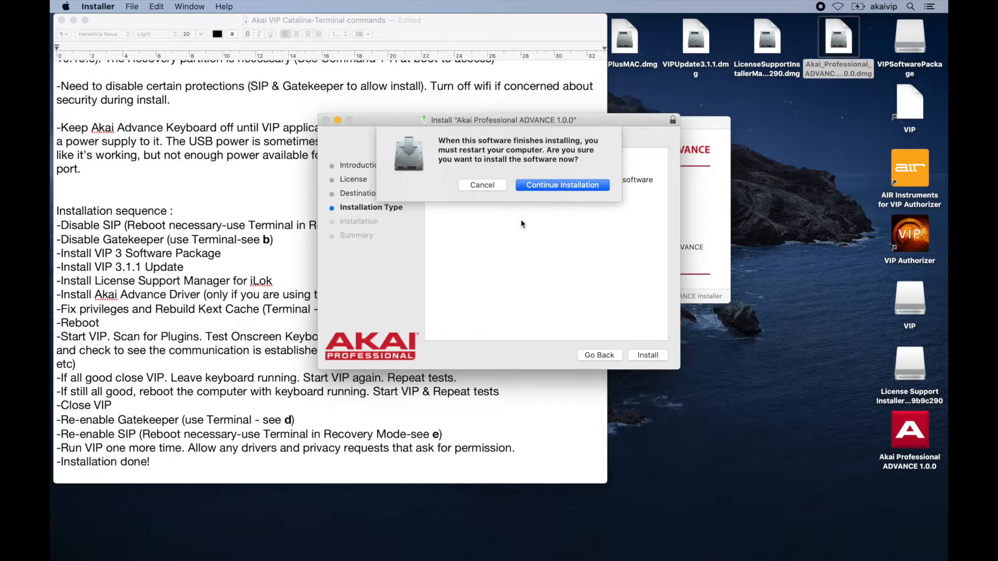
Continue the installation despite the restart requirement and install the incompatible package anyway.
click(556, 186)
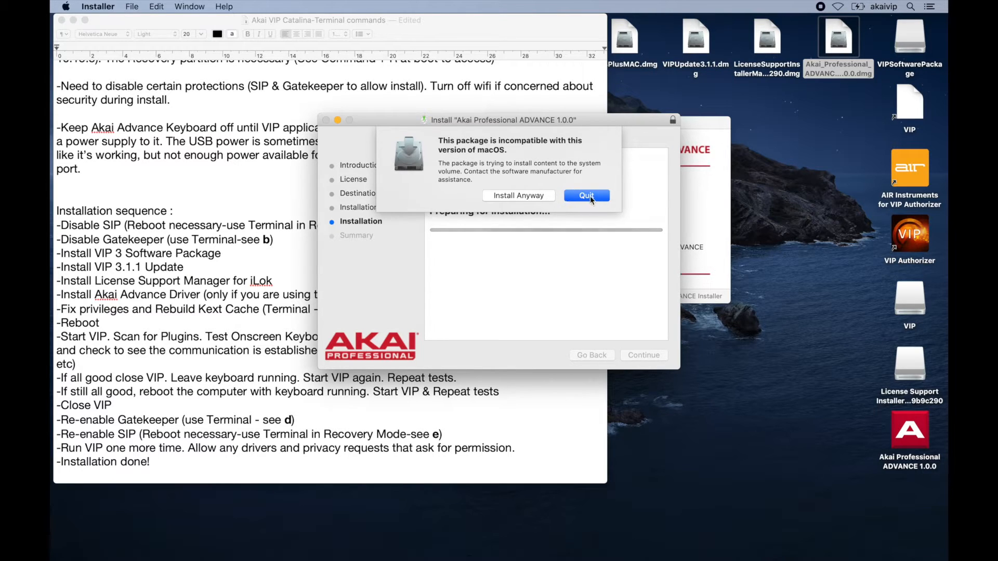
click(517, 197)
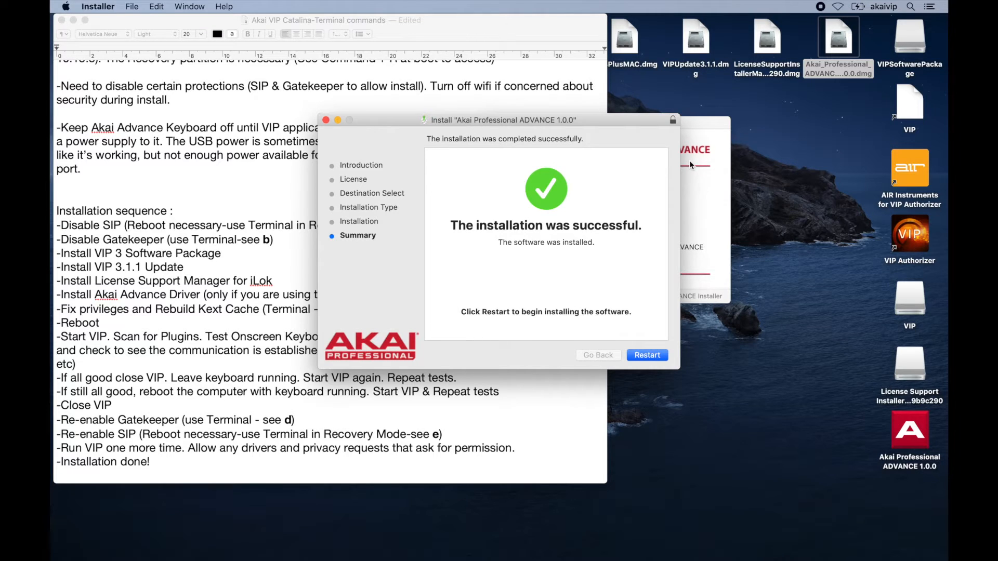
Delete the AIR Instruments and VIP Authorizer aliases from the desktop.
click(695, 134)
click(494, 122)
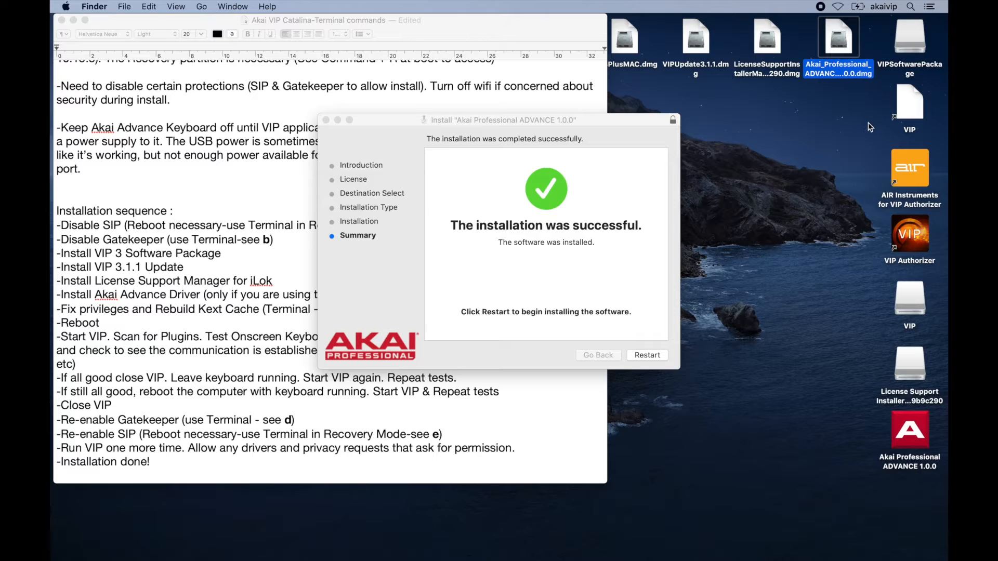
drag(868, 172, 932, 241)
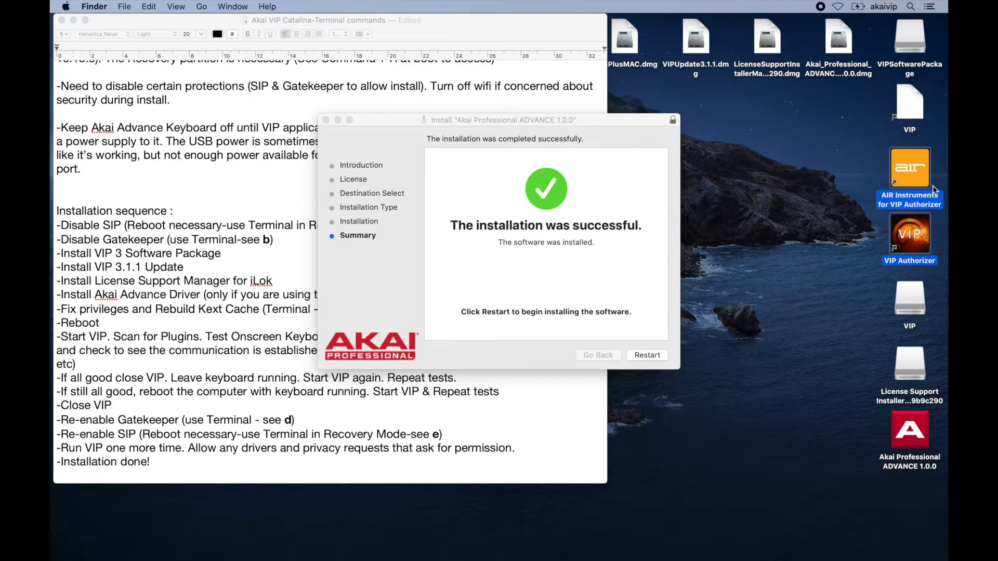
key(super+BackSpace)
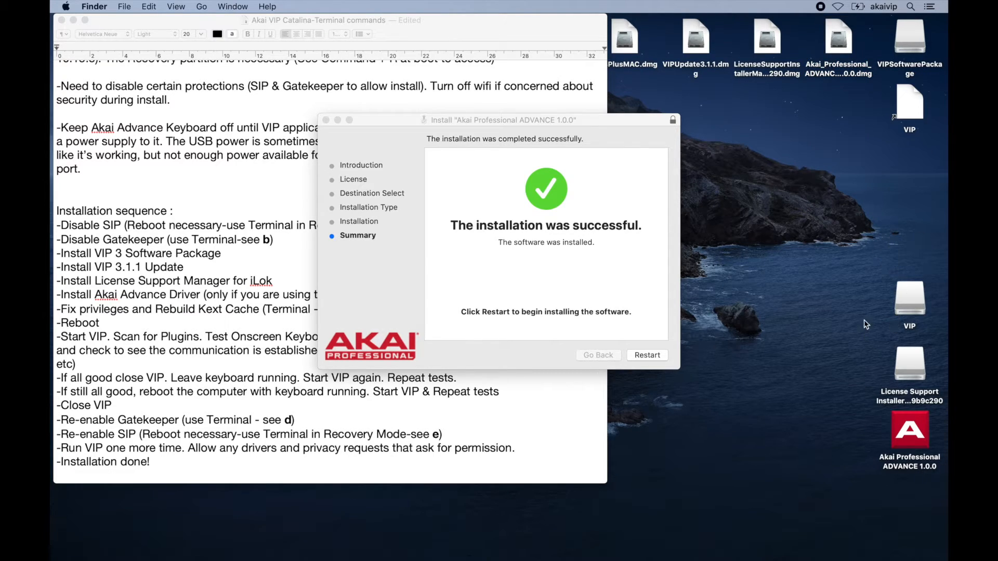
Eject the VIP, License Support and Akai Professional ADVANCE disk volumes.
drag(862, 303, 923, 446)
key(super+e)
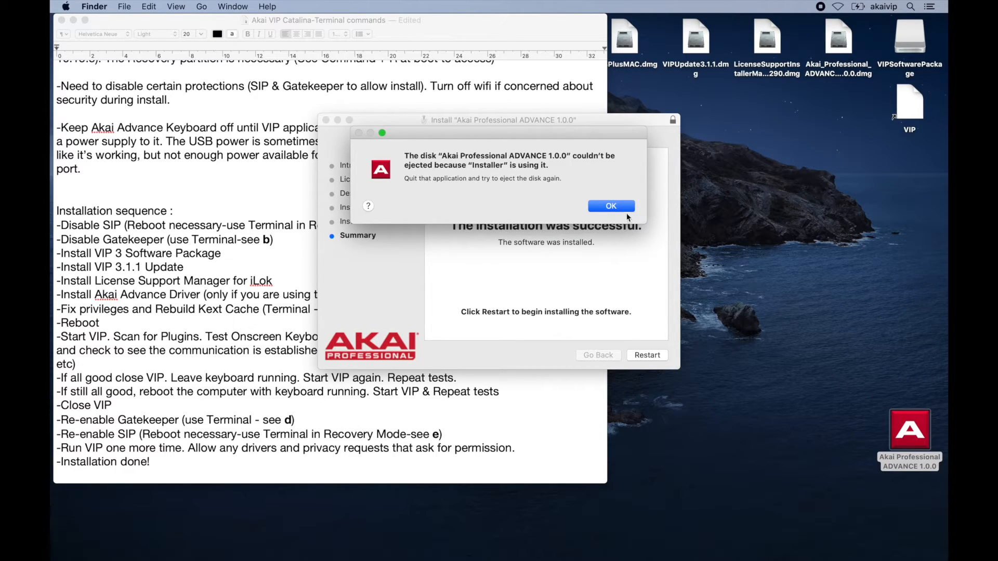
Dismiss the ejection warning and eject the VIPSoftwarePackage volume.
click(618, 208)
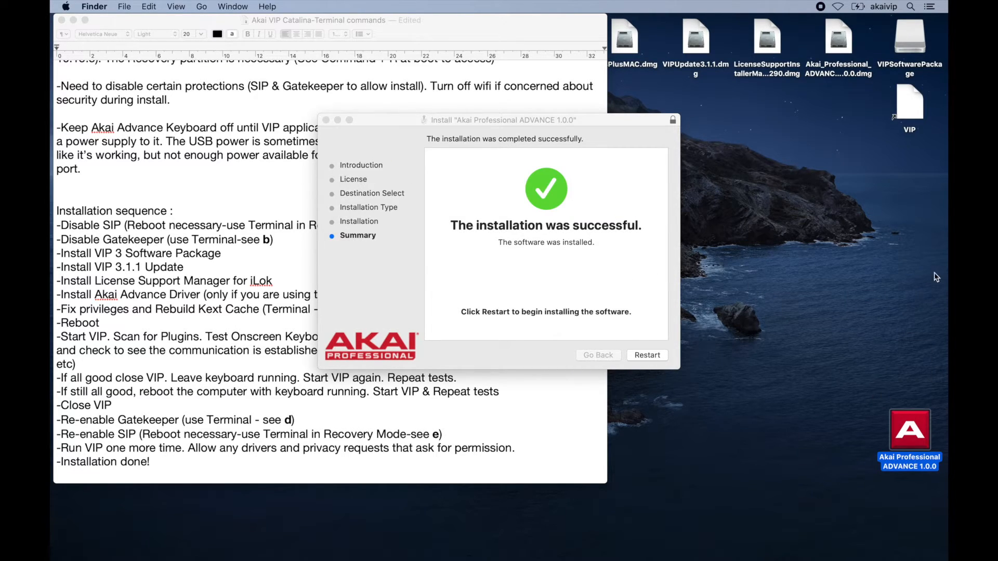
click(913, 38)
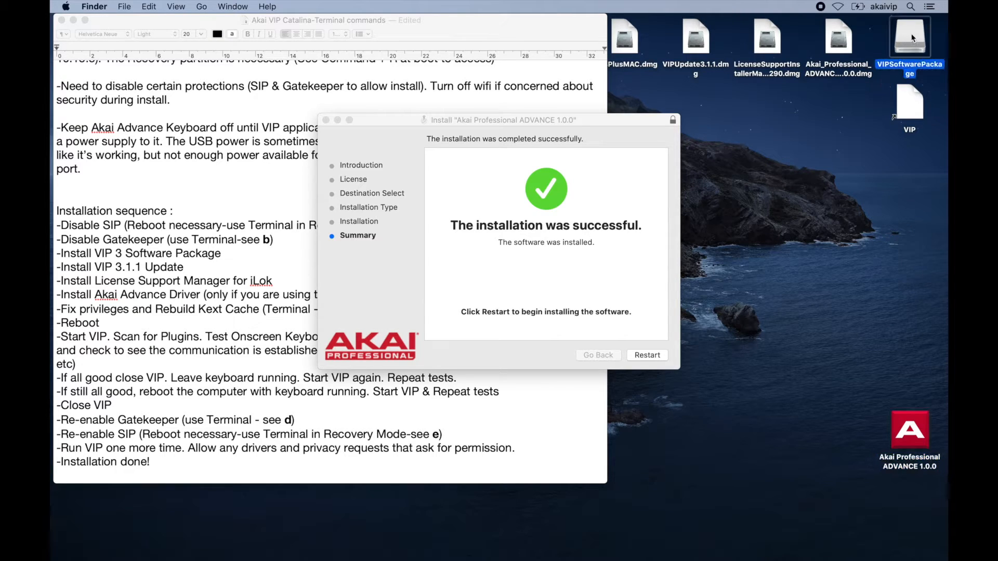
key(super+e)
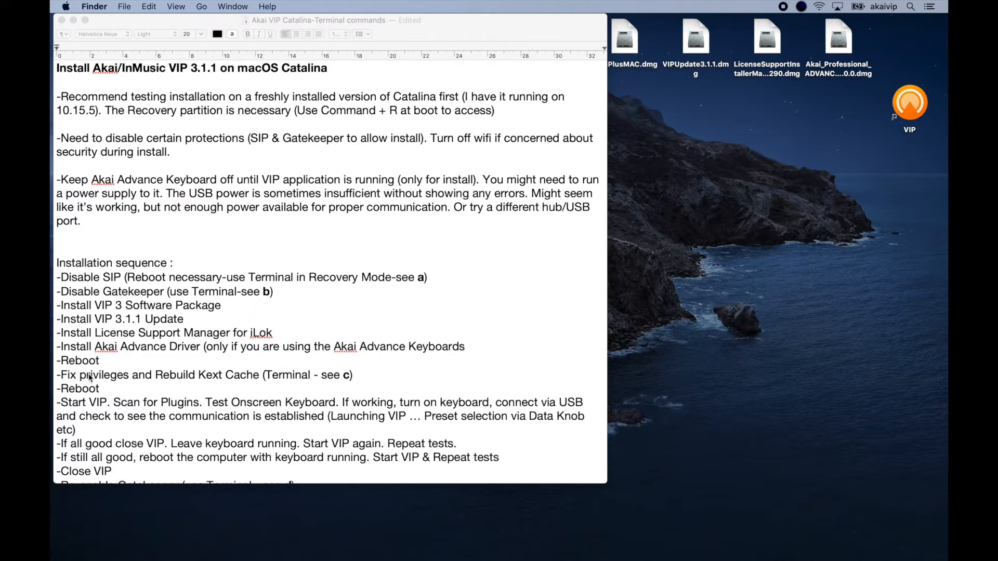
Highlight the 'Fix privileges and Rebuild Kext Cache' line in the installation notes.
drag(56, 374, 101, 365)
drag(101, 366, 261, 375)
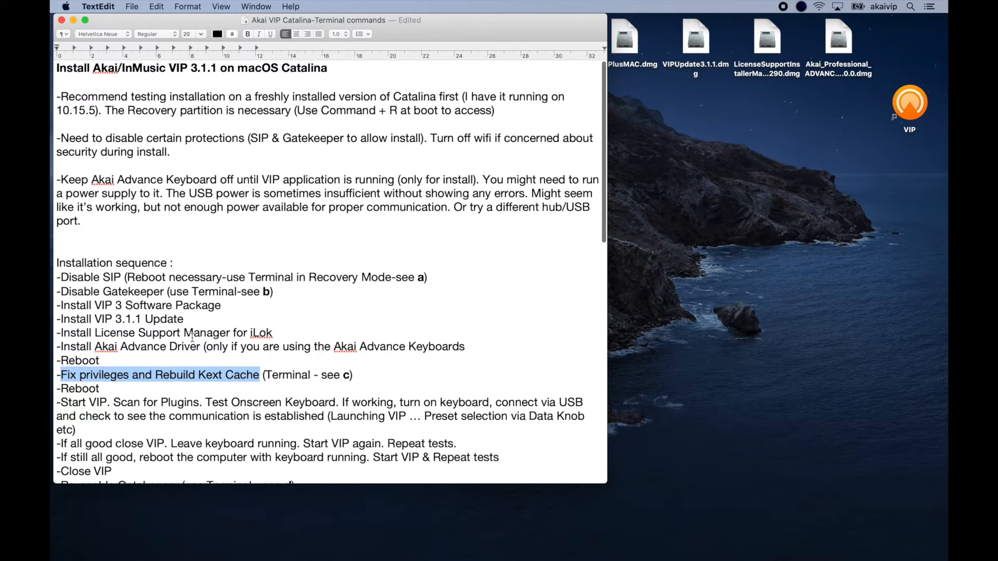
scroll(253, 336, down, 5)
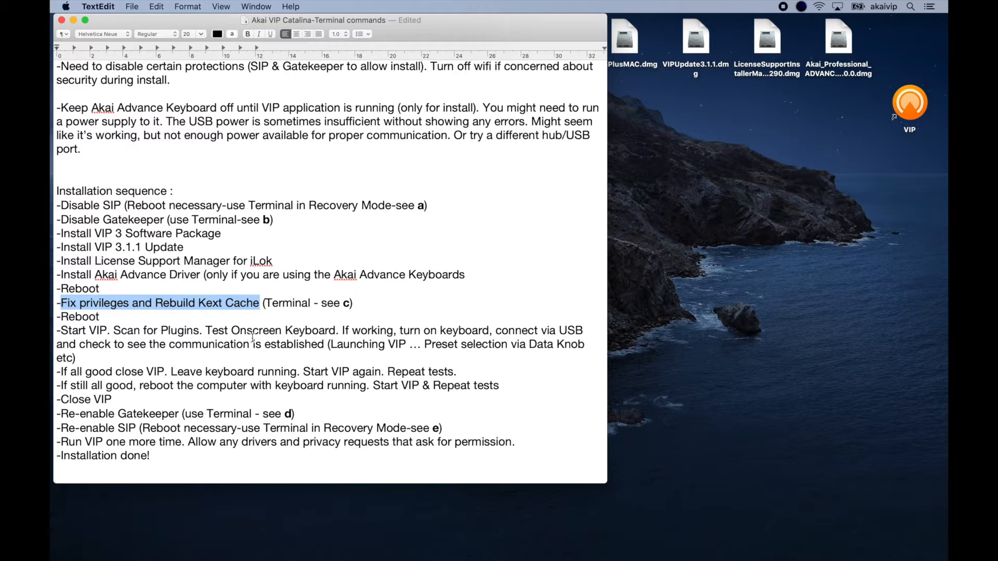
scroll(253, 336, up, 5)
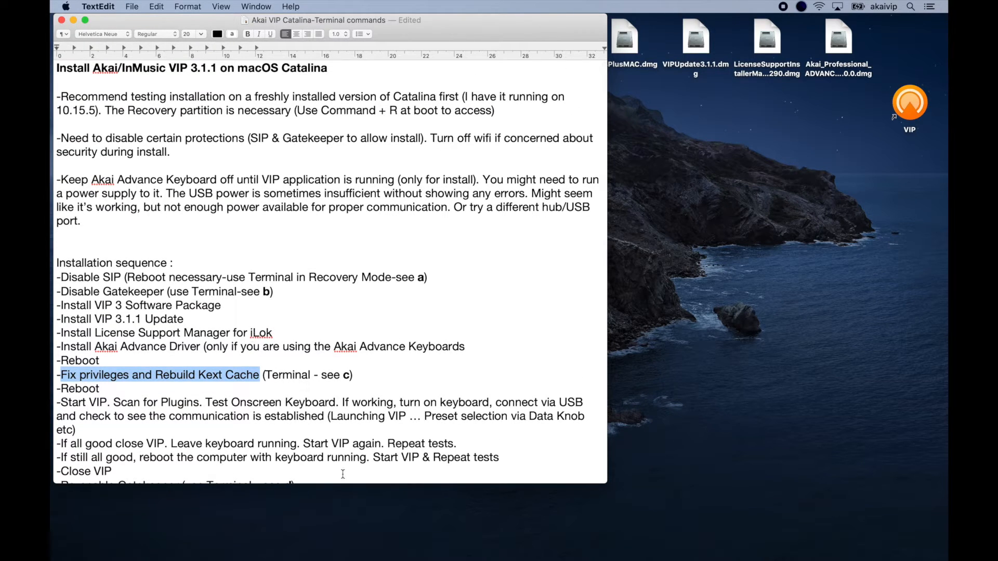
Open Terminal through Spotlight and position its window beside the notes document.
mouse_move(500, 557)
key(super+space)
text(term)
key(Return)
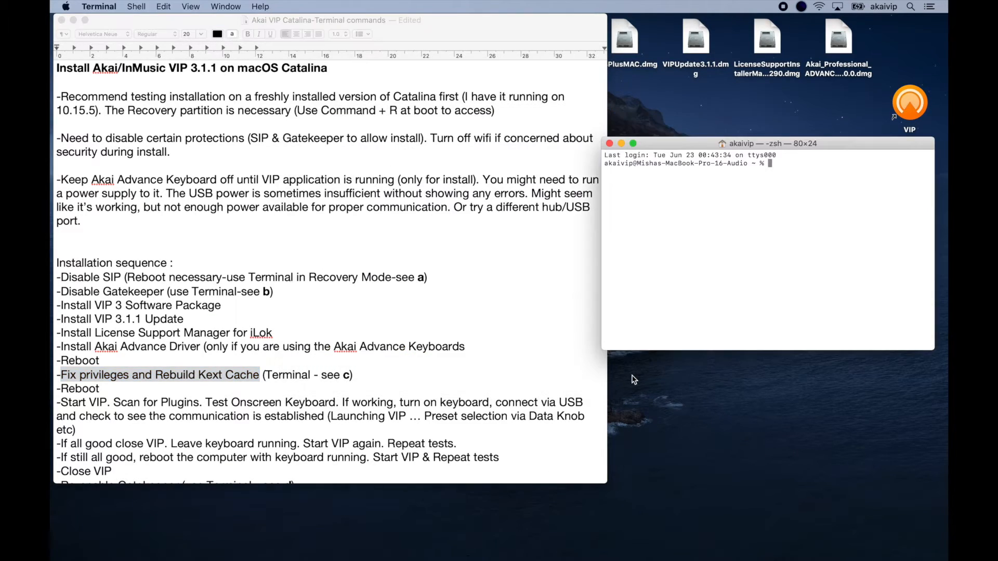
drag(776, 144, 773, 107)
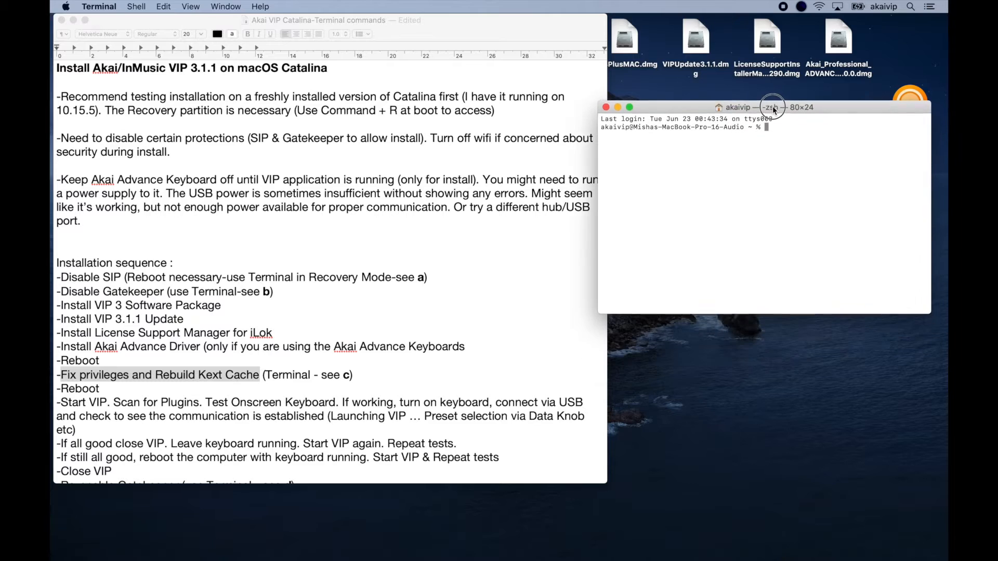
Copy 'sudo spctl --master-disable' from the notes, run it in Terminal, and enter the account password.
scroll(427, 276, down, 10)
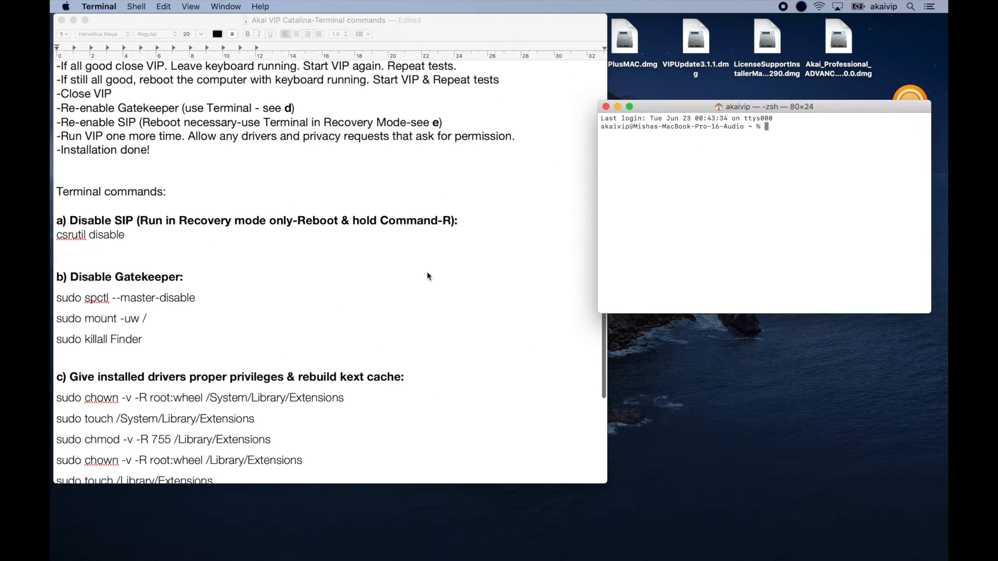
click(64, 296)
click(57, 298)
mouse_move(57, 298)
mouse_down()
mouse_move(197, 302)
mouse_move(59, 297)
mouse_up()
triple_click(196, 302)
click(197, 303)
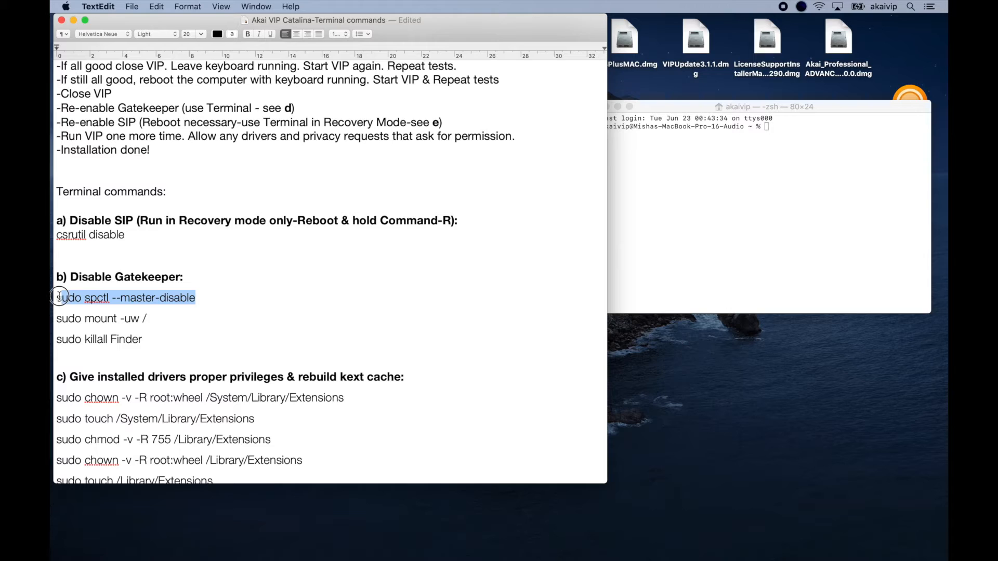
key(super+c)
click(710, 162)
key(super+v)
key(Return)
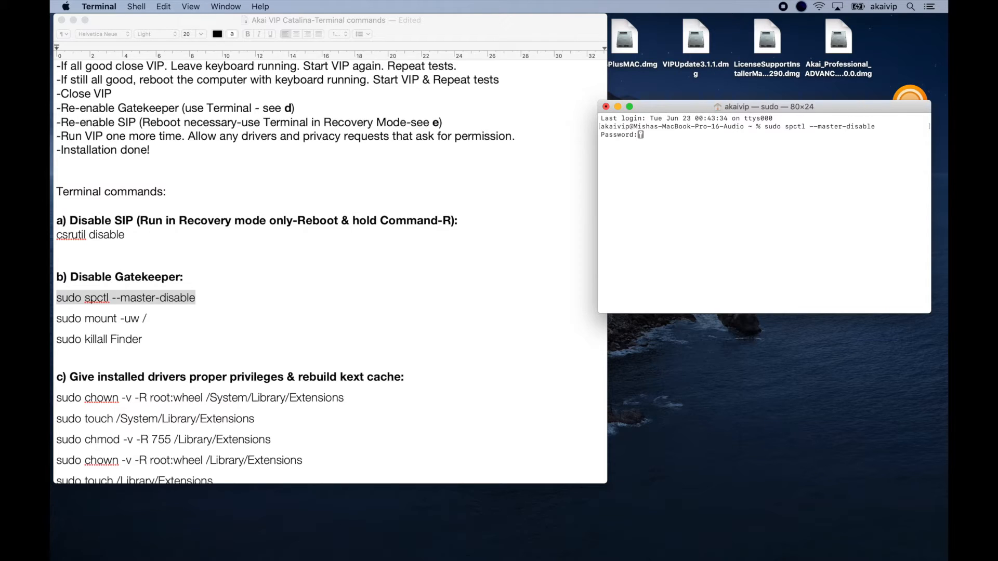
key(Return)
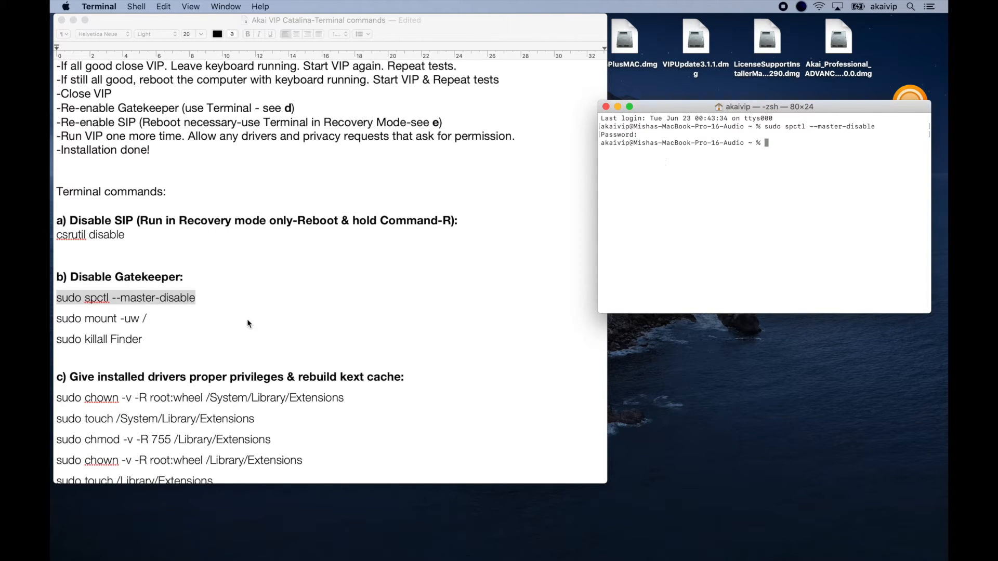
Run 'sudo mount -uw /' in Terminal, copied from the notes.
click(179, 312)
drag(148, 319, 51, 319)
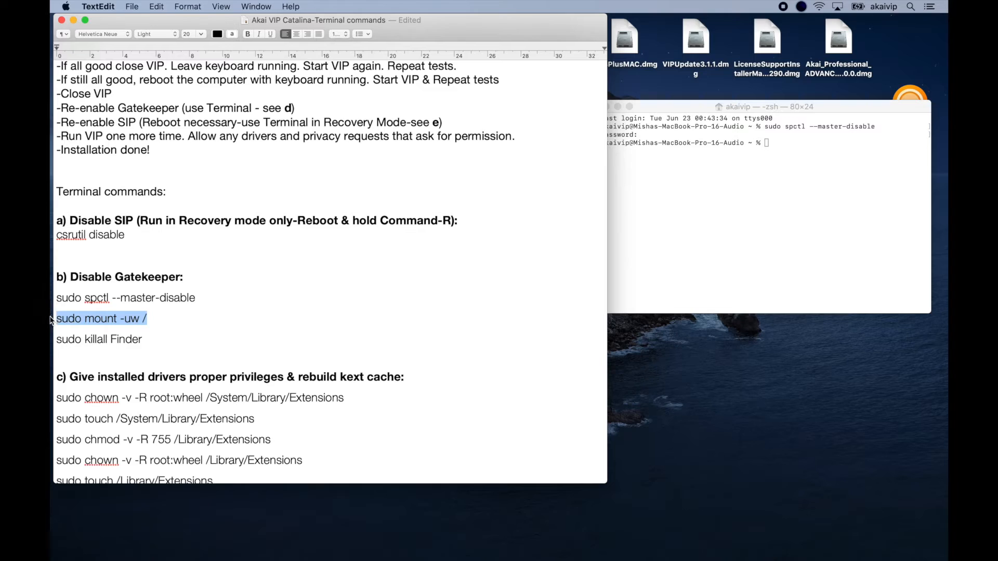
click(758, 198)
key(super+v)
key(Return)
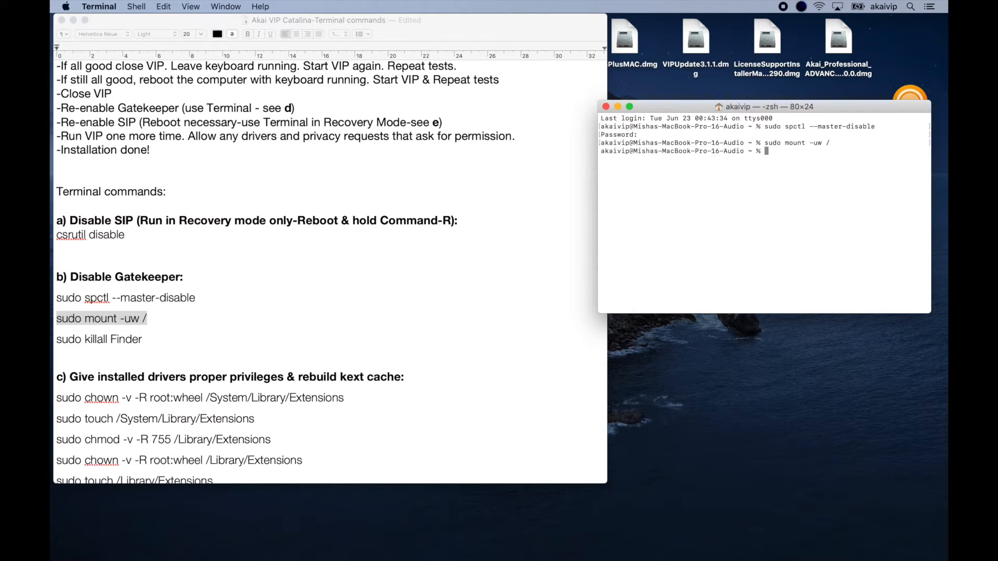
Run 'sudo killall Finder' in Terminal, copied from the notes.
click(308, 290)
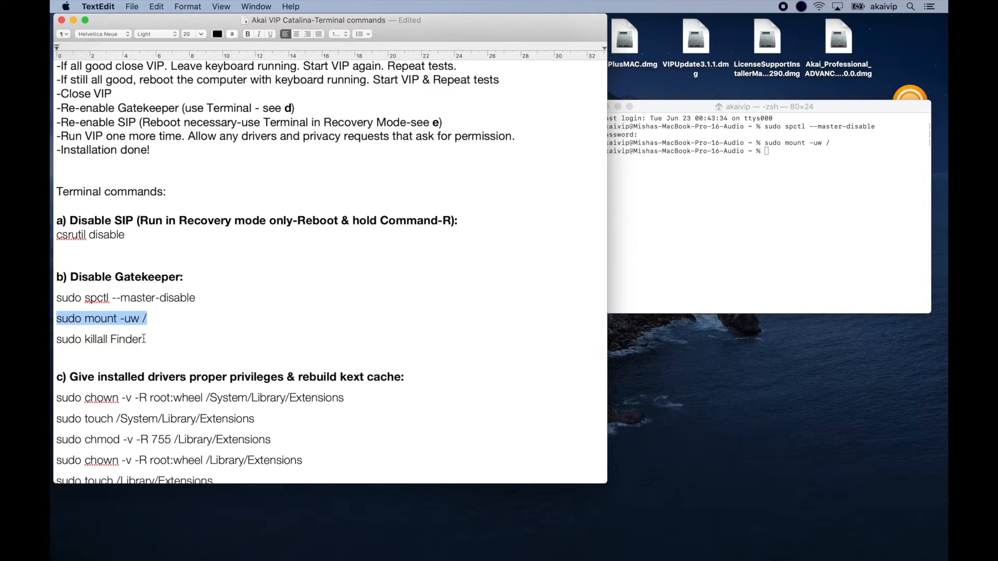
drag(144, 338, 54, 341)
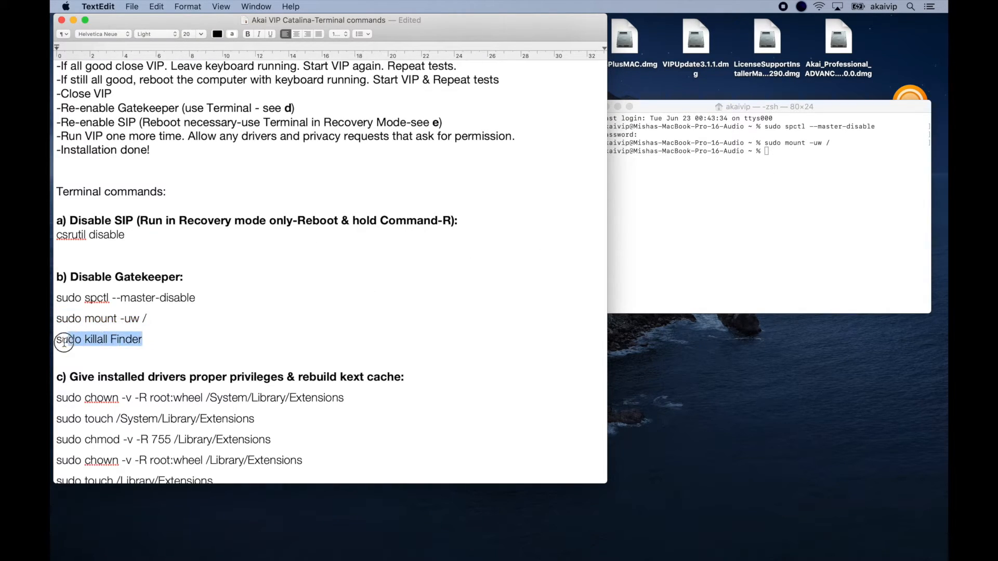
click(679, 246)
key(super+v)
key(Return)
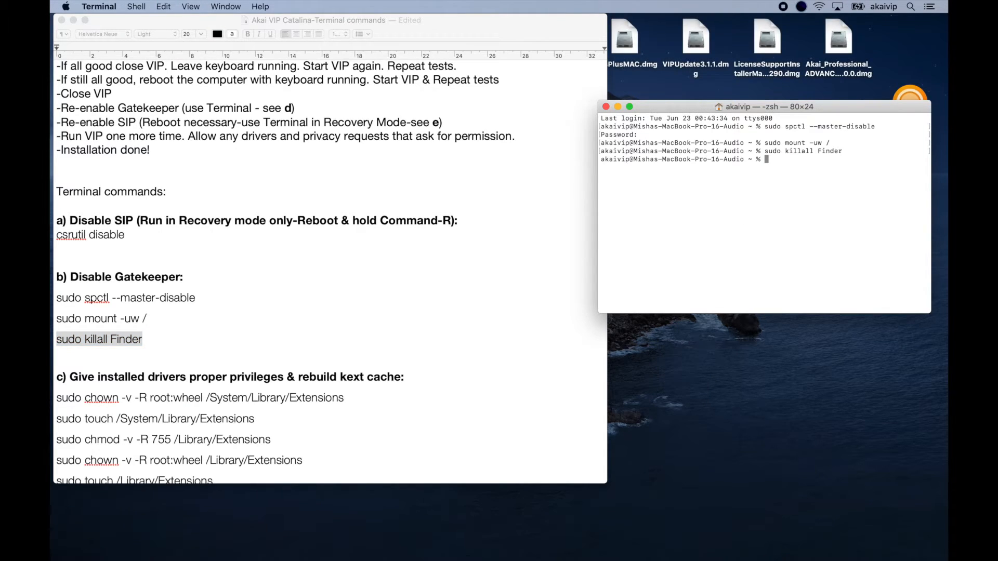
Run 'sudo chown -v -R root:wheel /System/Library/Extensions' in Terminal, copied from the notes.
click(367, 286)
scroll(368, 280, down, 6)
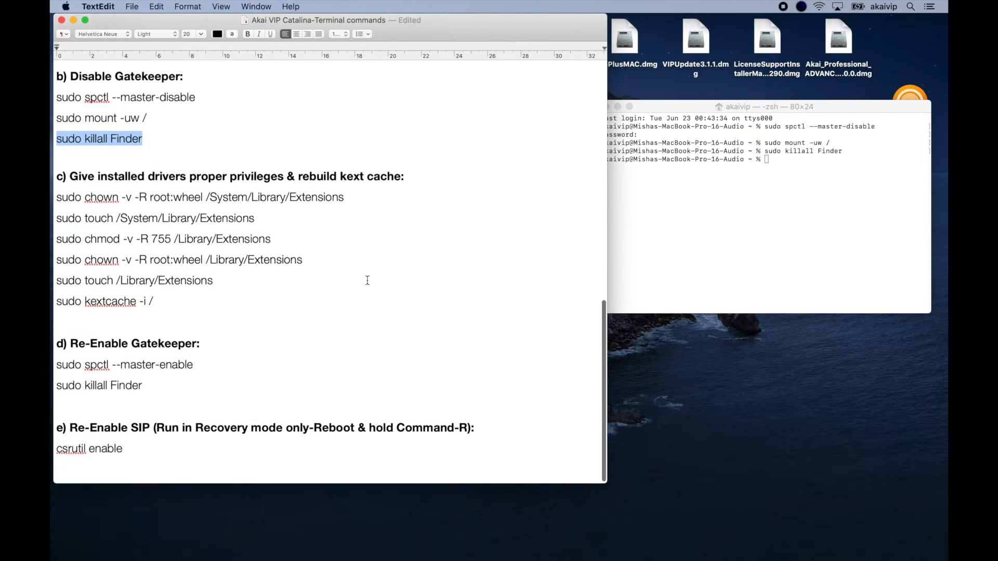
mouse_move(347, 196)
mouse_down()
mouse_move(57, 194)
mouse_move(344, 195)
mouse_up()
click(58, 195)
key(super+c)
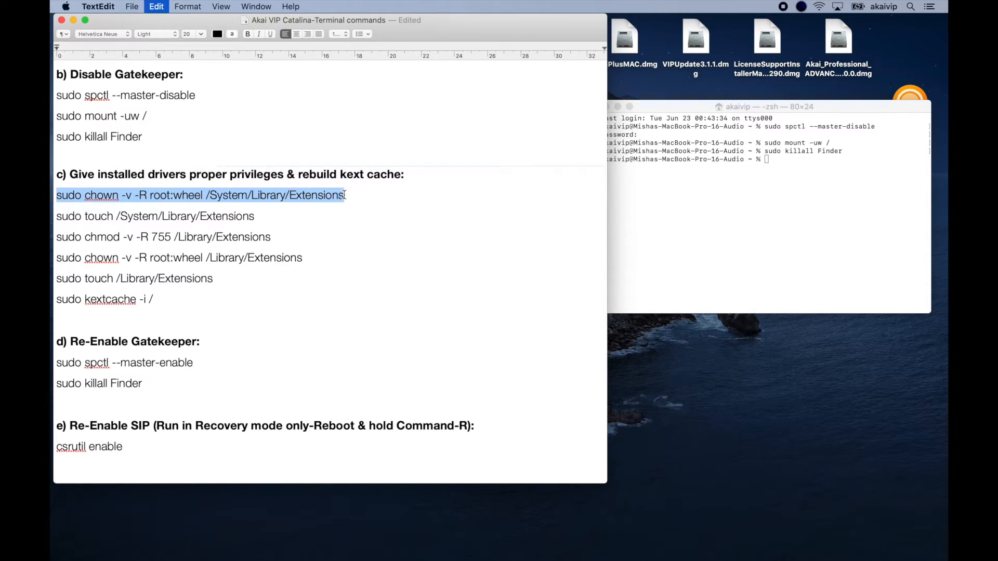
click(771, 192)
key(super+v)
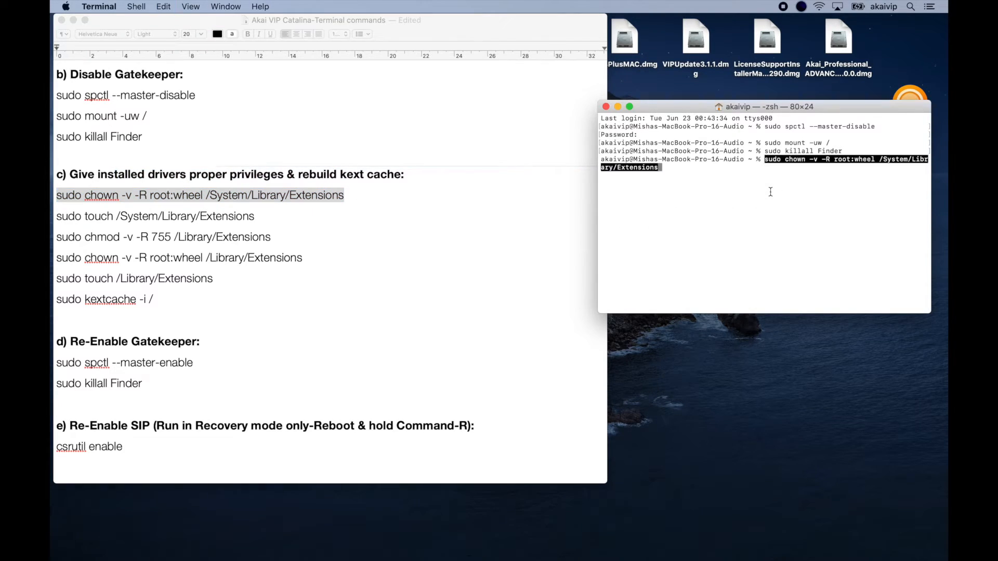
key(Return)
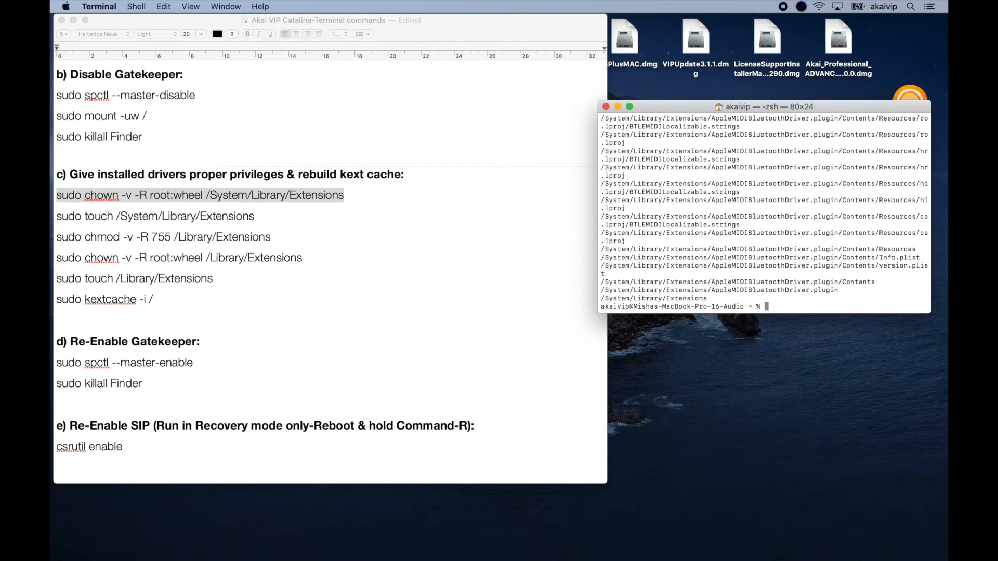
Run 'sudo touch /System/Library/Extensions' in Terminal, copied from the notes.
click(258, 213)
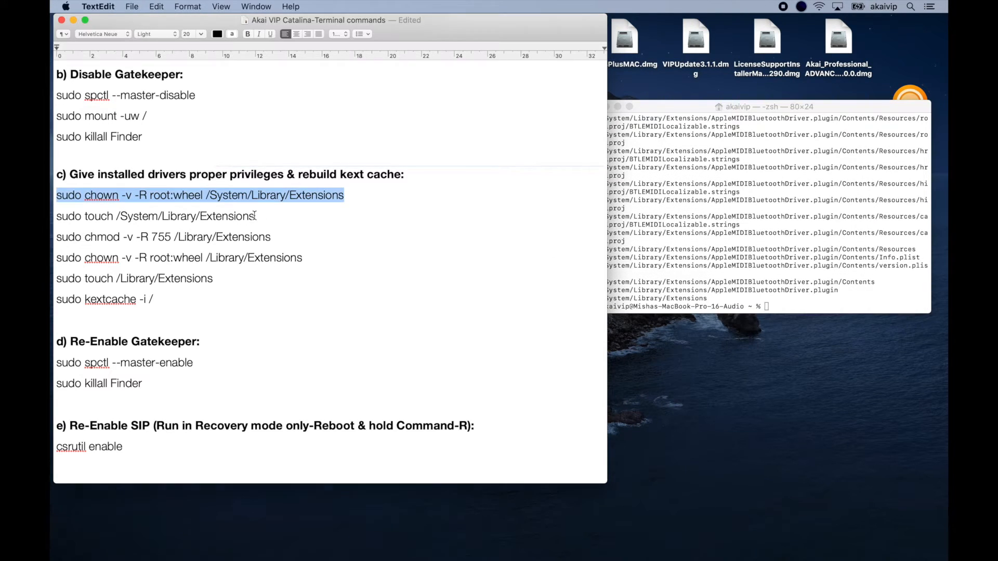
drag(255, 216, 54, 221)
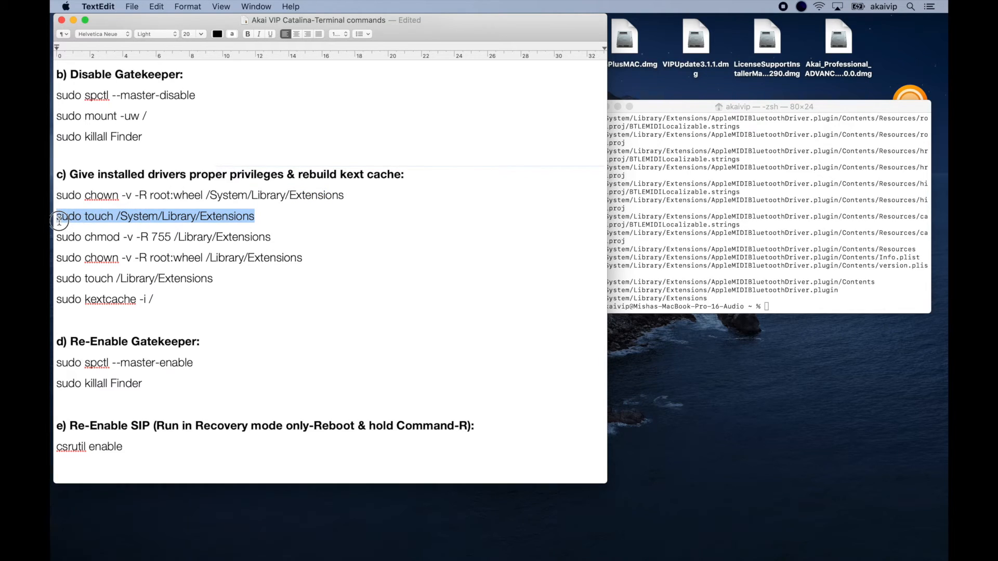
key(super+c)
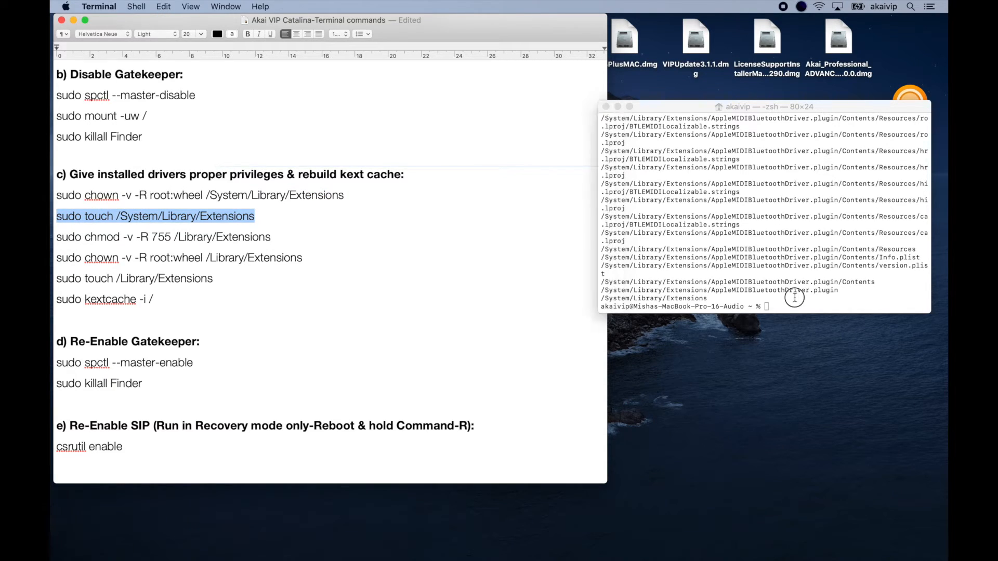
click(794, 297)
key(super+v)
key(Return)
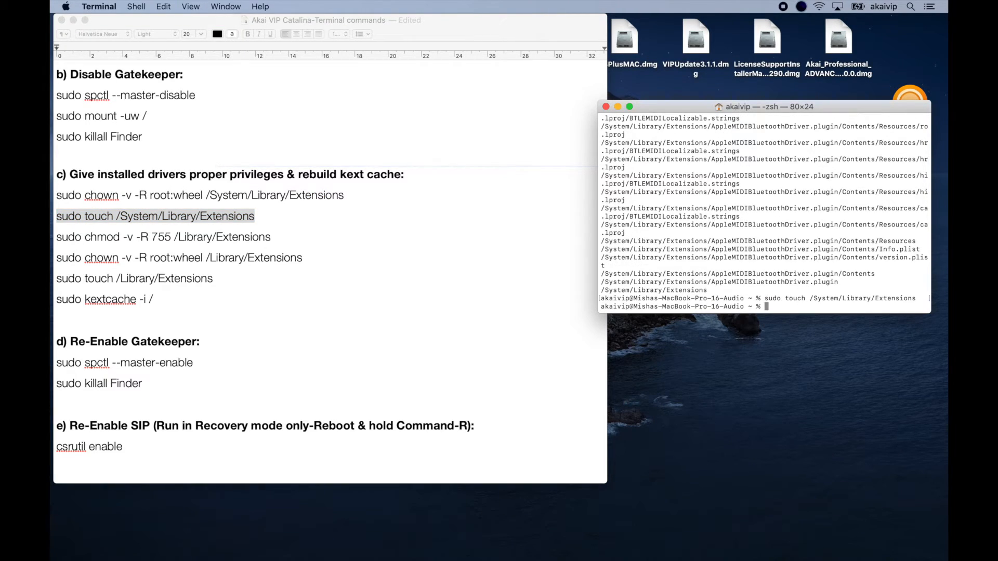
Run 'sudo chmod -v -R 755 /Library/Extensions' in Terminal, copied from the notes.
click(273, 236)
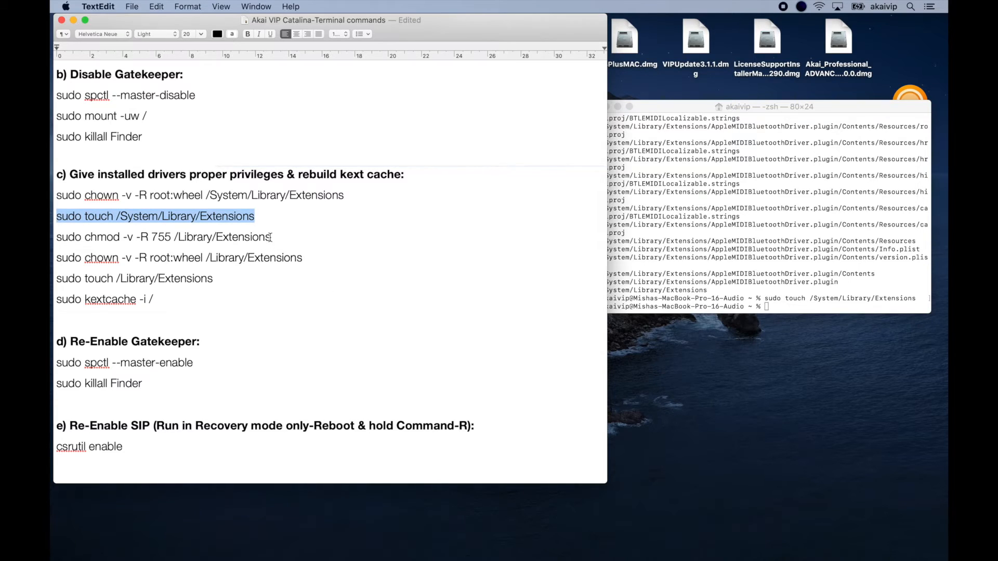
drag(272, 237, 57, 242)
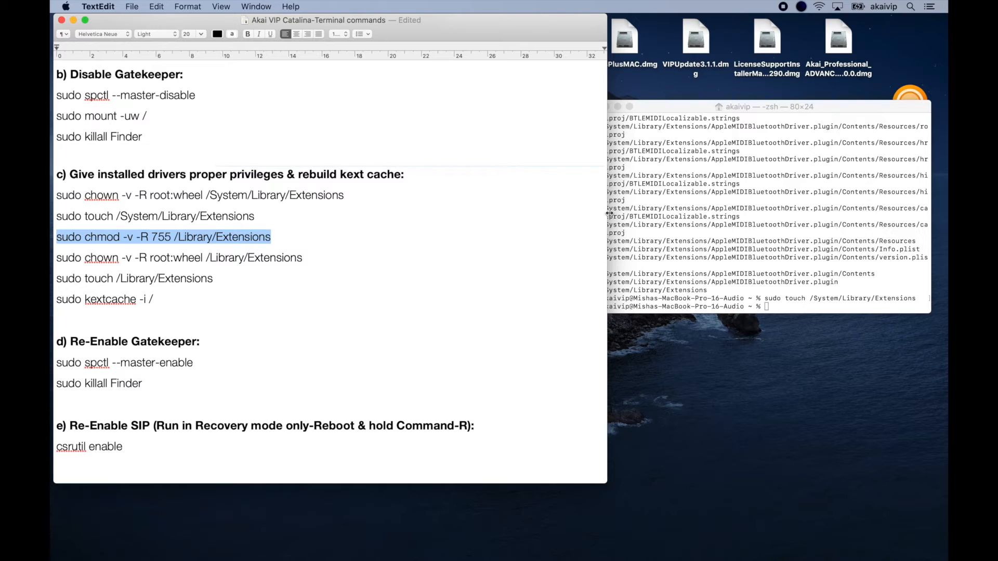
click(793, 304)
key(super+v)
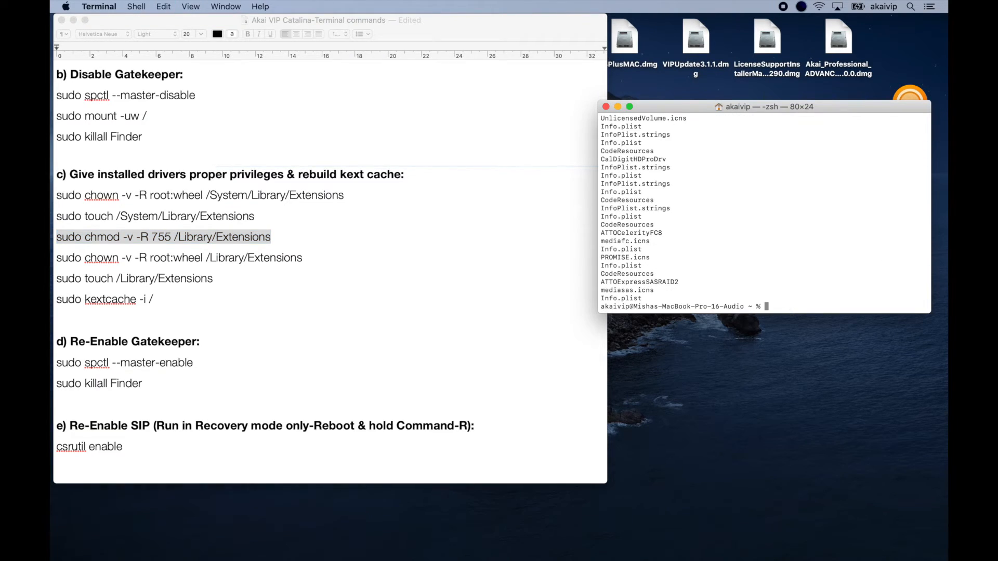
Run 'sudo chown -v -R root:wheel /Library/Extensions' in Terminal, copied from the notes.
click(327, 256)
drag(307, 258, 62, 262)
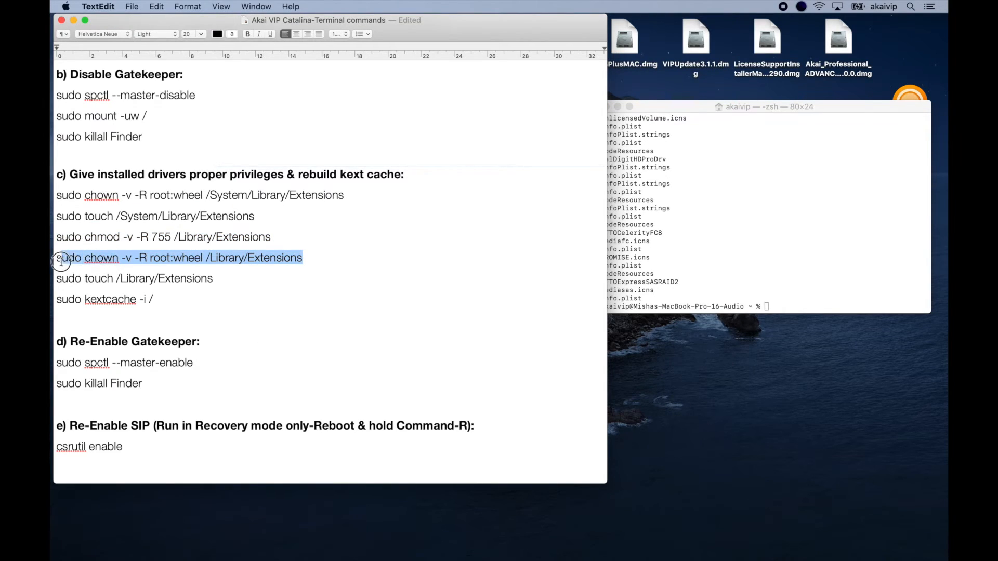
key(super+c)
click(759, 294)
key(super+v)
key(Return)
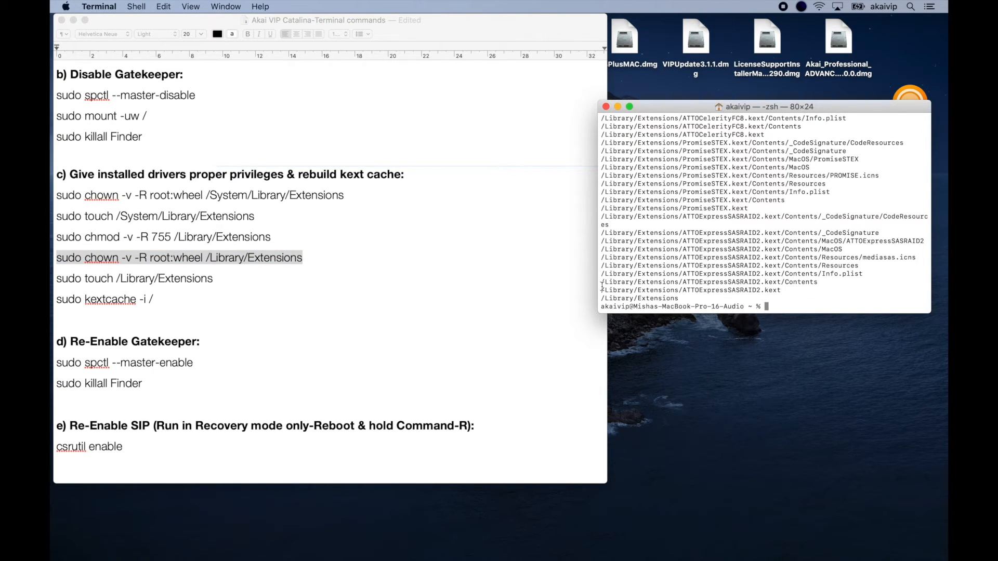
Rerun the previous chown command on /Library/Extensions and check its output.
key(Up)
key(Return)
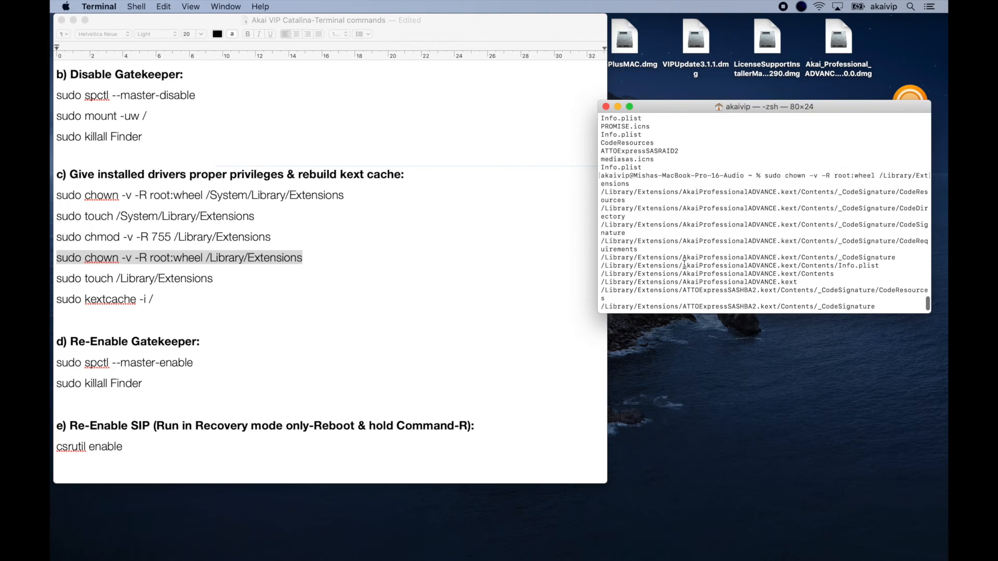
scroll(684, 263, up, 3)
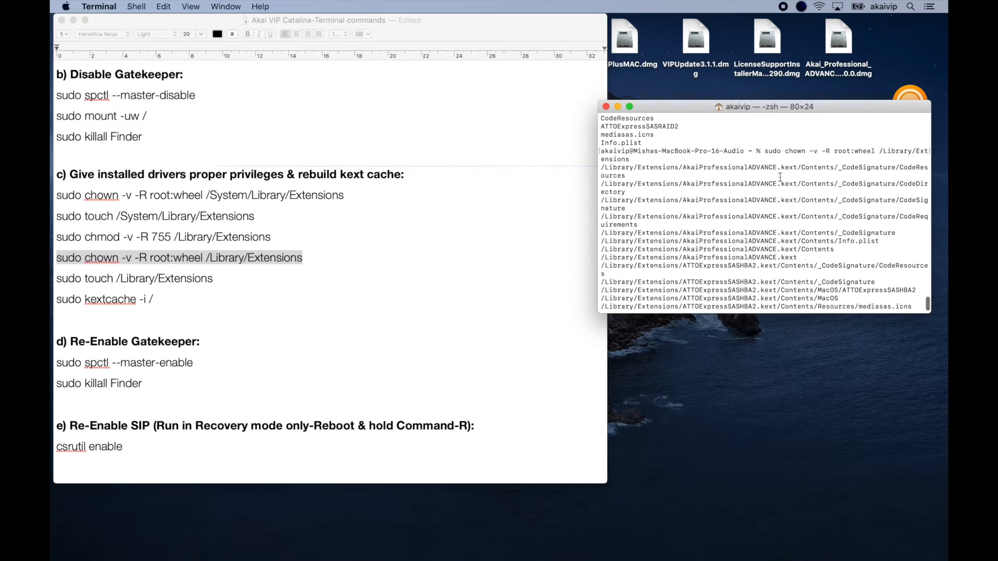
scroll(741, 191, up, 3)
scroll(741, 191, down, 15)
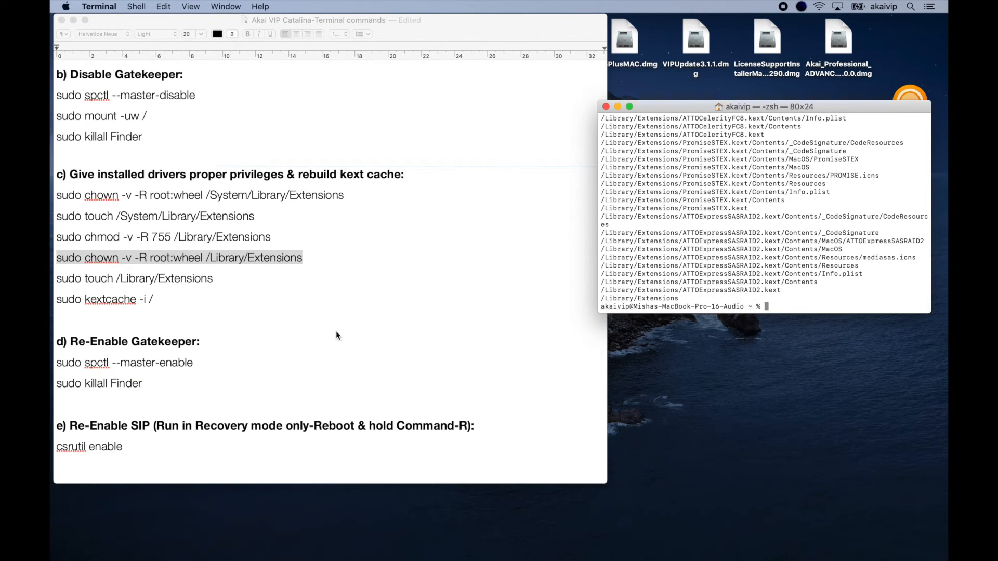
Run 'sudo touch /Library/Extensions' in Terminal, copied from the notes.
click(280, 320)
click(214, 280)
drag(214, 280, 57, 284)
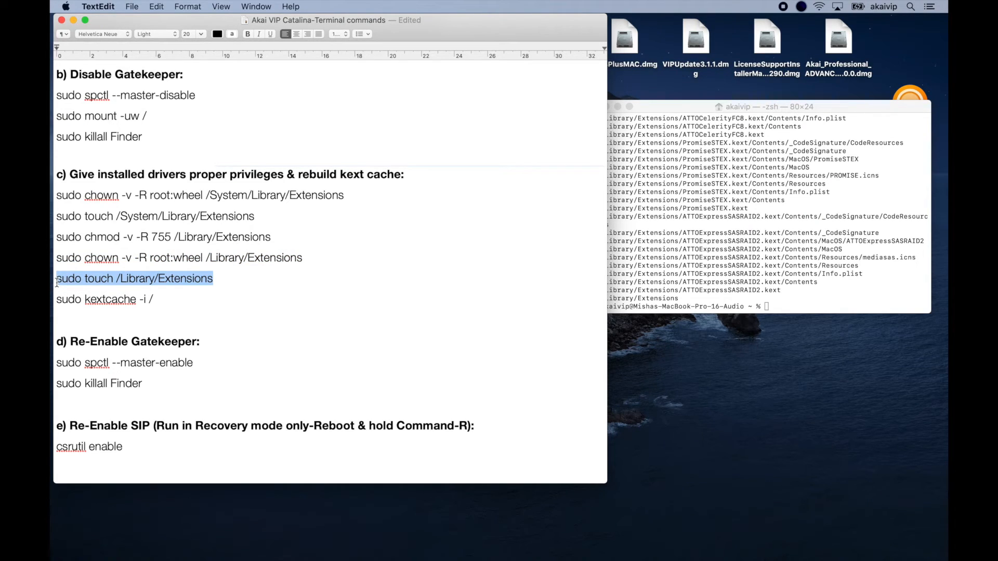
click(747, 312)
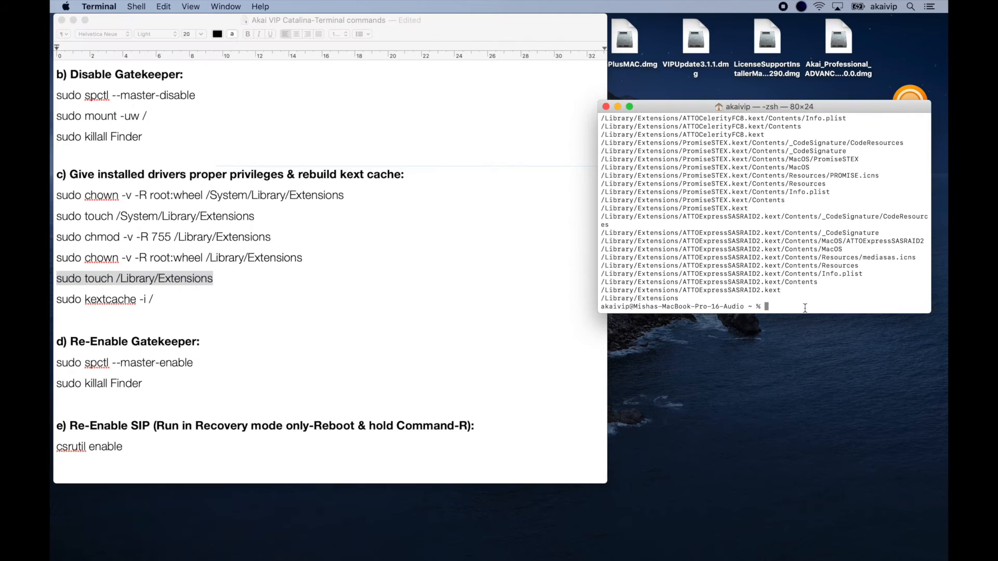
key(super+v)
key(Return)
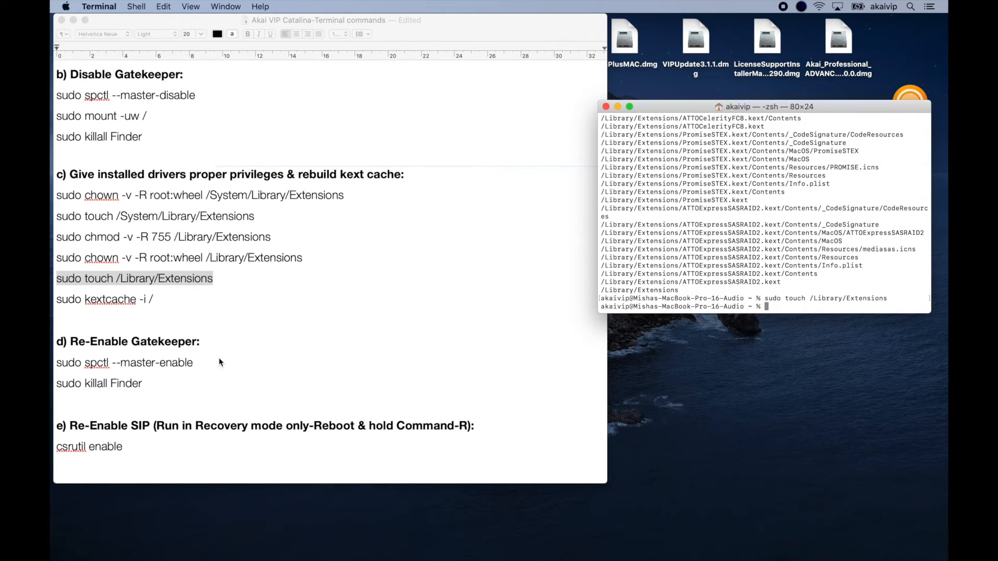
Run 'sudo kextcache -i /' in Terminal, copied from the notes, to rebuild the kext cache.
click(263, 352)
click(154, 300)
click(154, 298)
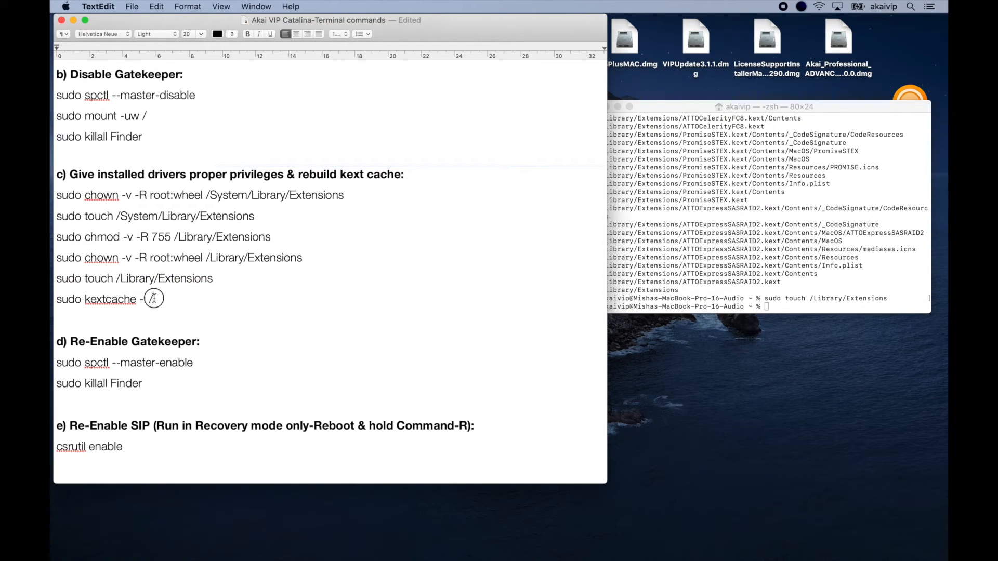
drag(154, 299, 54, 301)
key(super+c)
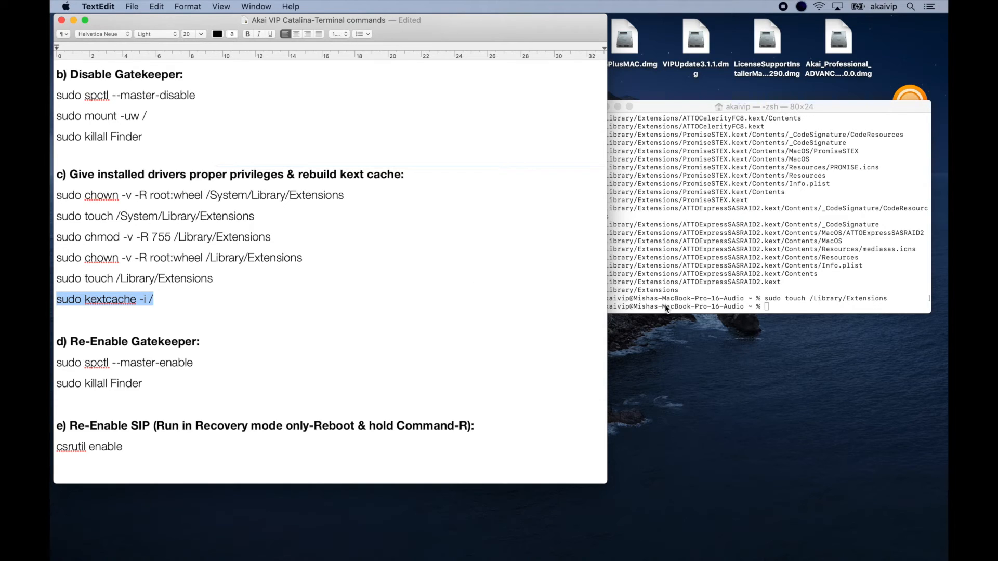
click(778, 306)
key(super+v)
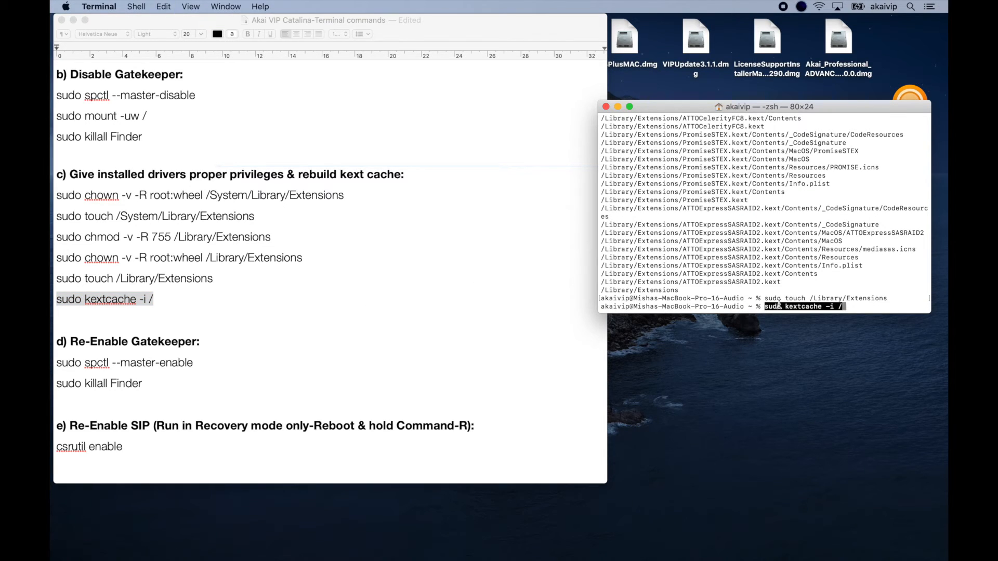
key(Return)
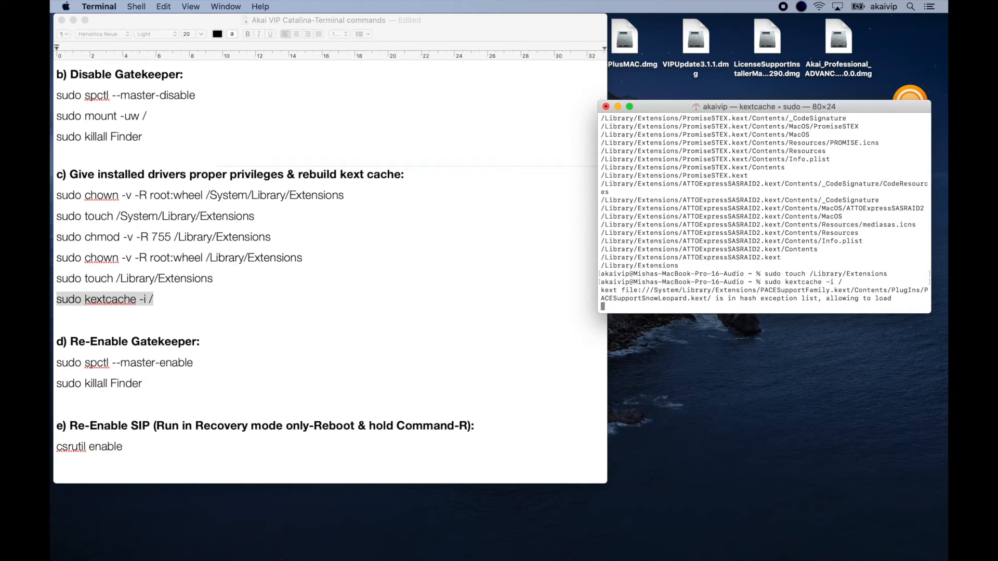
Move and enlarge the Terminal window to review the kextcache output.
drag(862, 104, 797, 43)
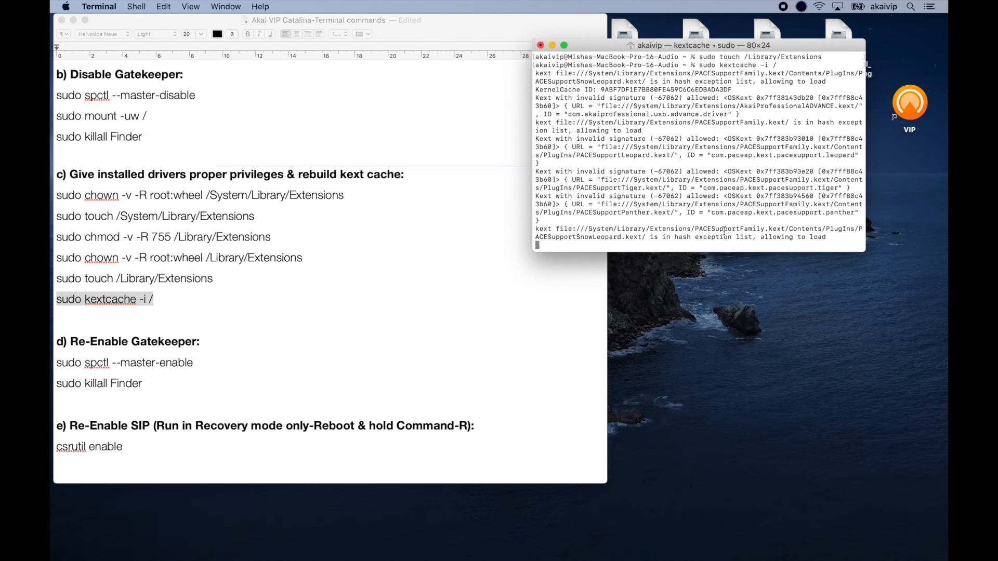
drag(865, 252, 949, 354)
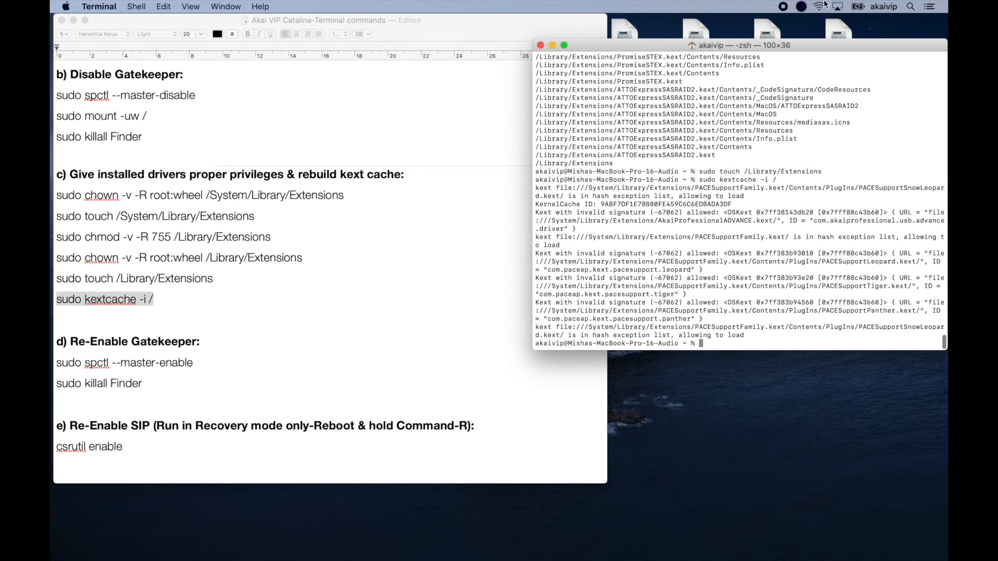
drag(819, 45, 575, 34)
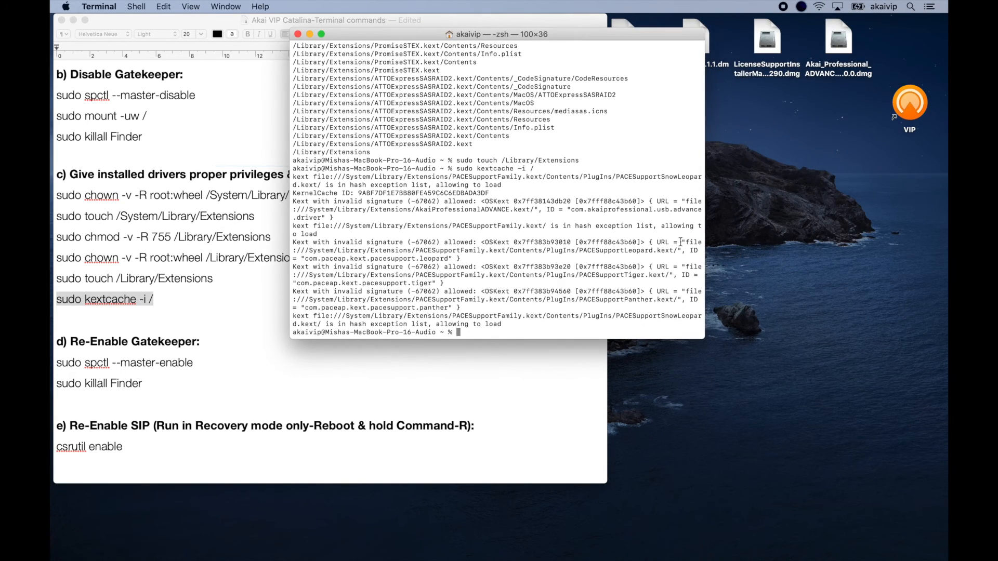
drag(703, 338, 944, 336)
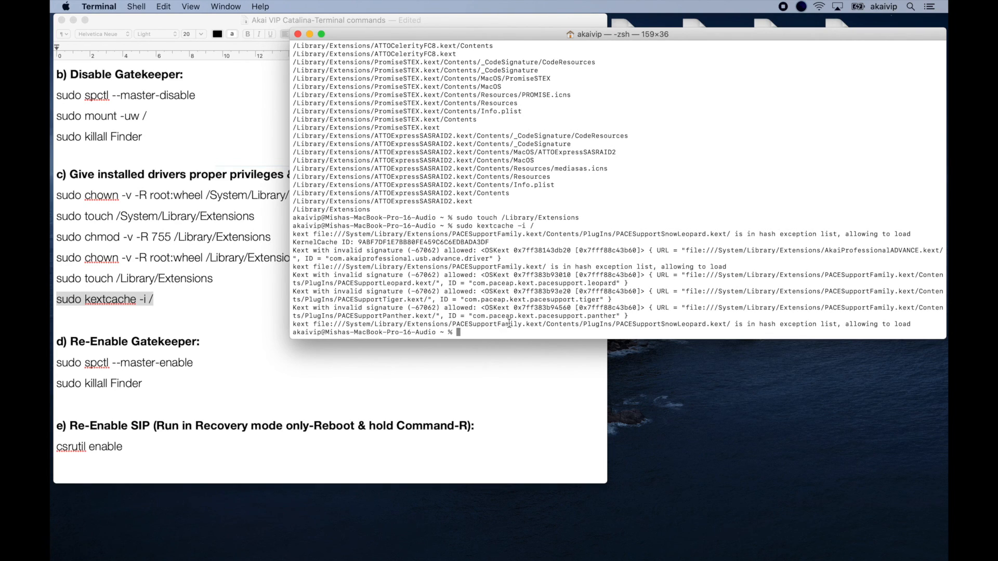
Hide Terminal and begin shutting down the Mac from the system menu.
key(super+h)
click(390, 290)
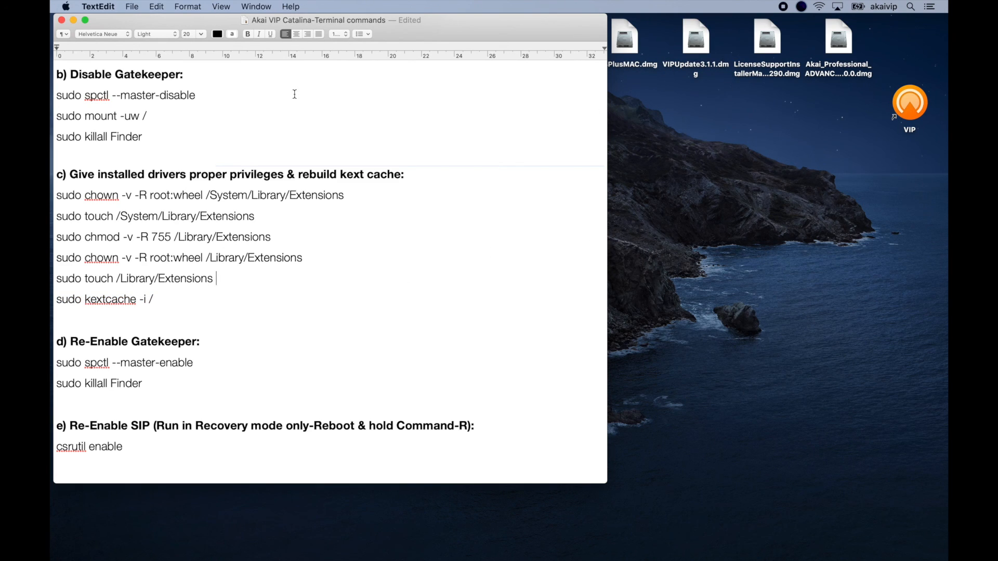
click(66, 7)
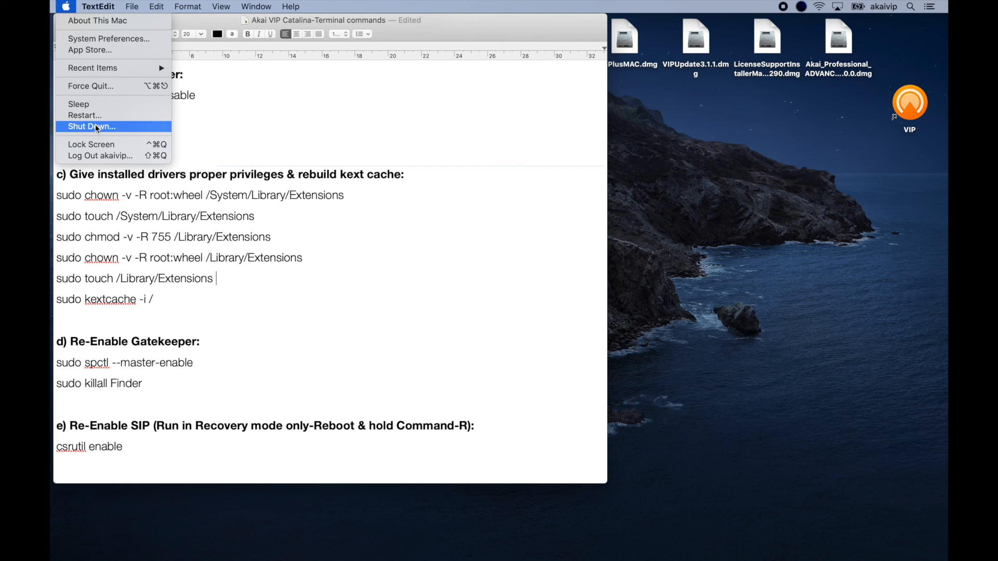